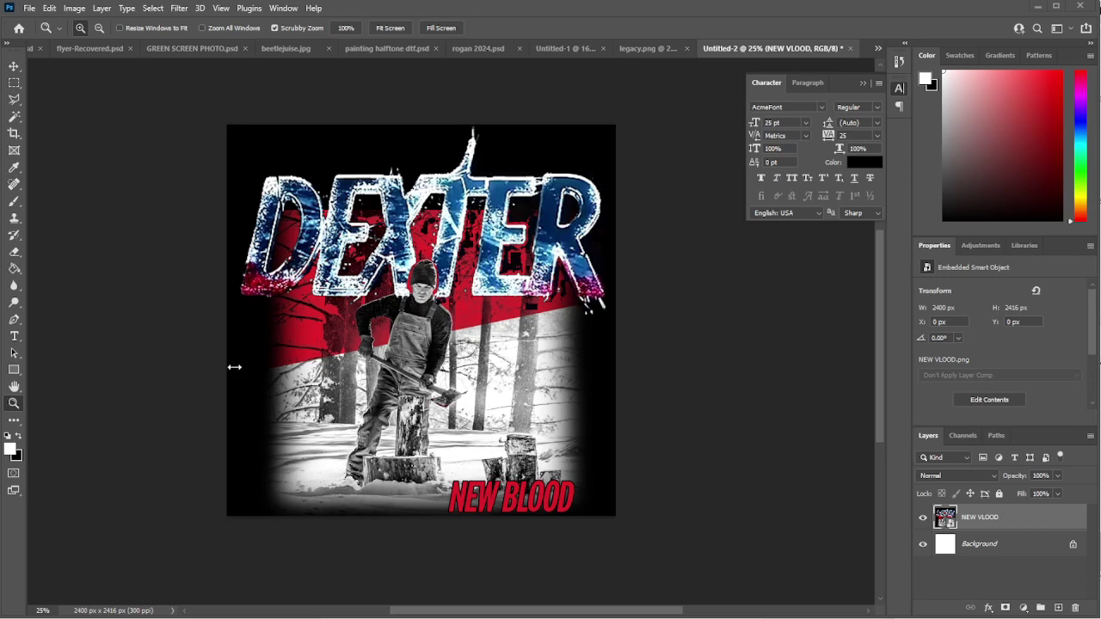
key("ctrl+a")
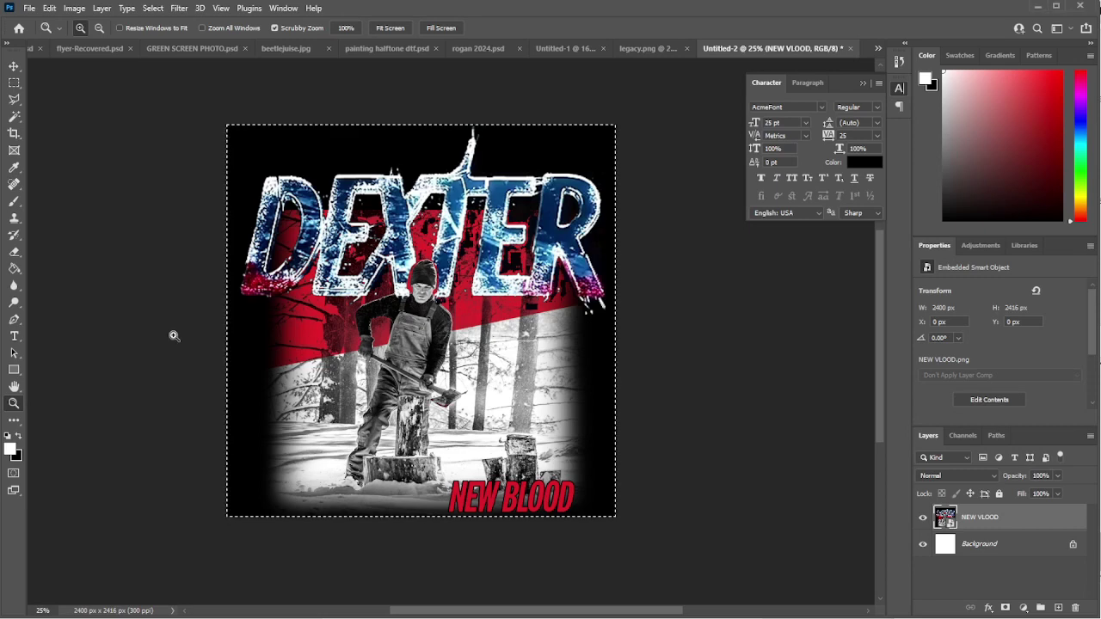
key("m")
key("ctrl+d")
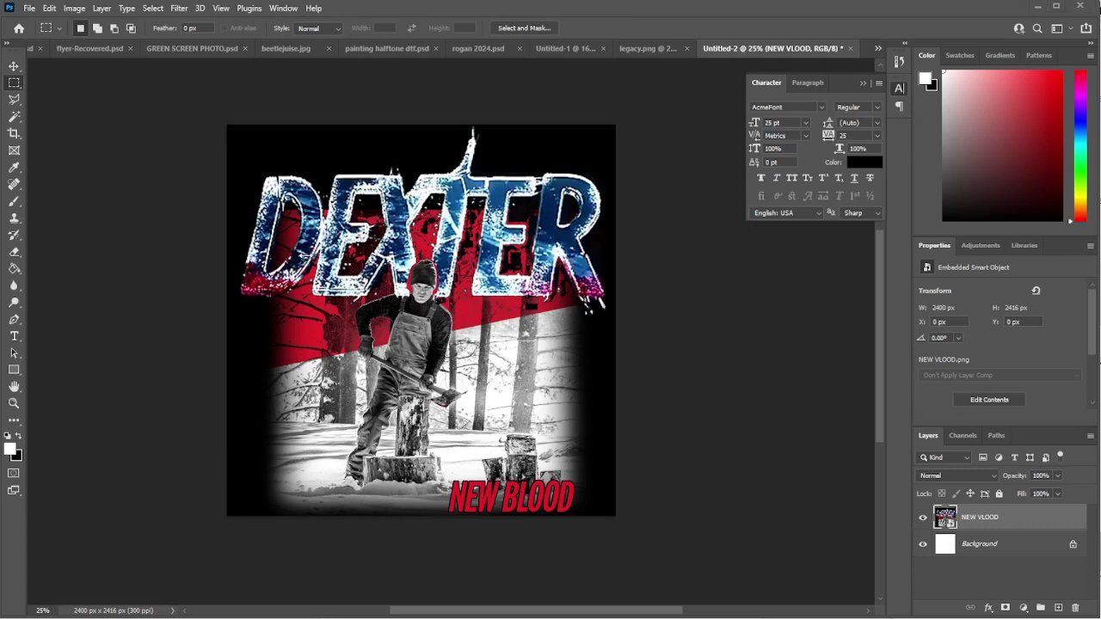
Select the black background around the artwork with the Magic Wand, raising the tolerance to 15.
right_click(14, 120)
left_click(61, 140)
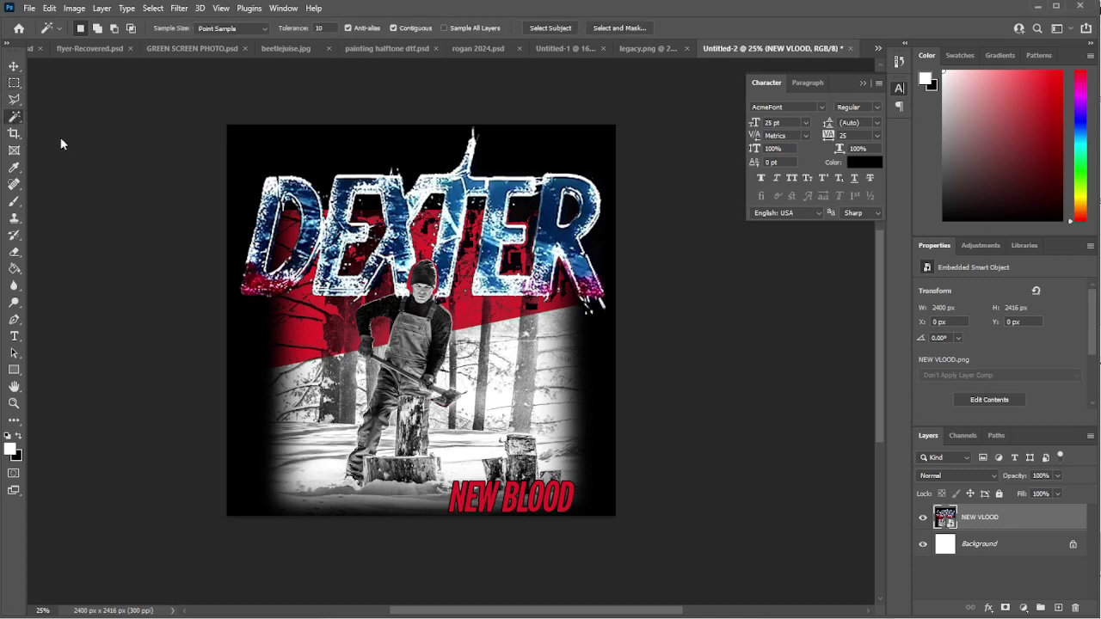
left_click(280, 151)
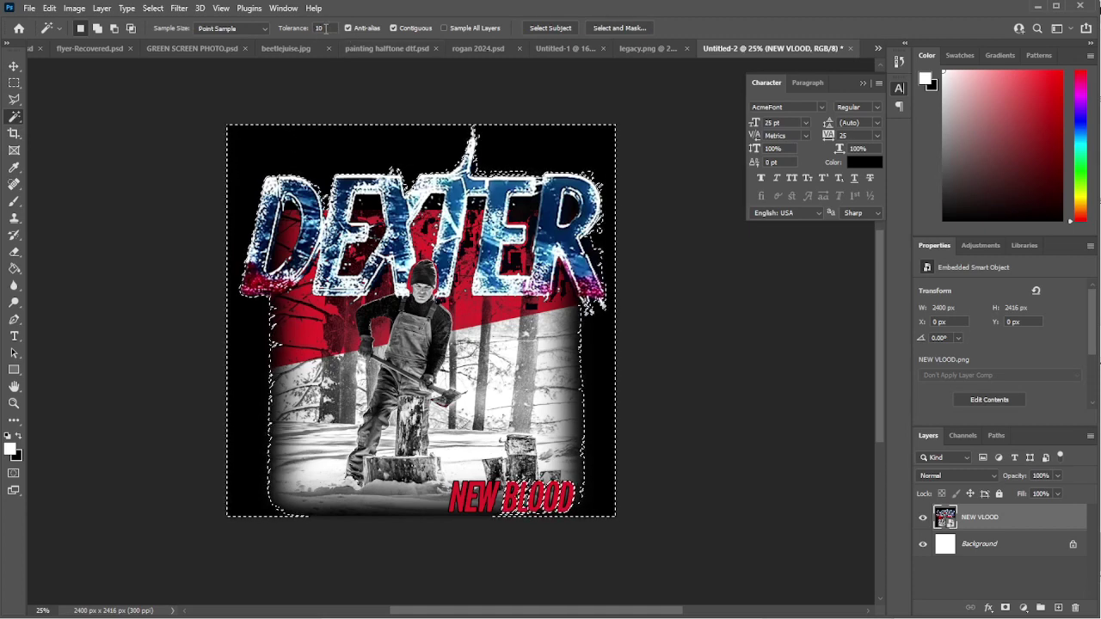
double_click(325, 29)
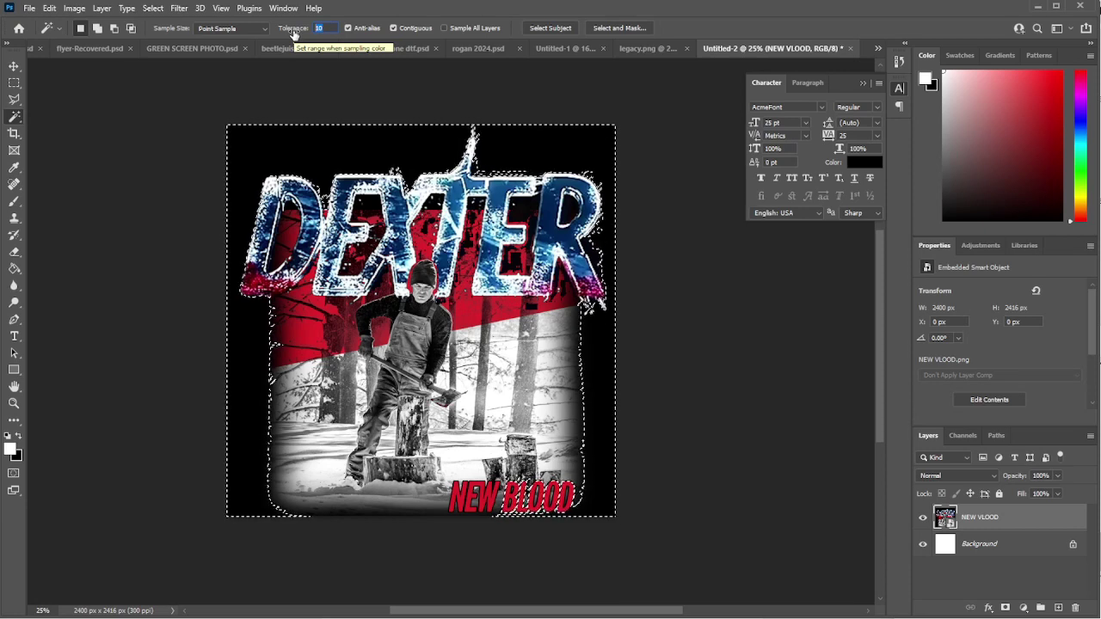
type("15")
left_click(354, 157)
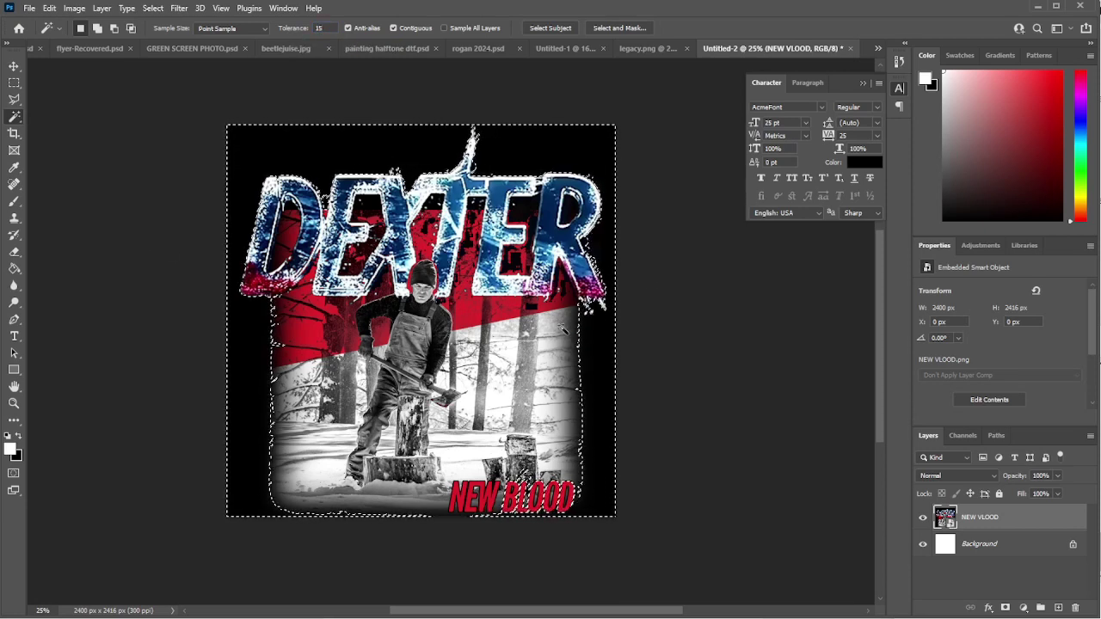
Reselect the black background with a tolerance of 20 and extend the selection to all similar black areas.
left_click(317, 31)
type("20")
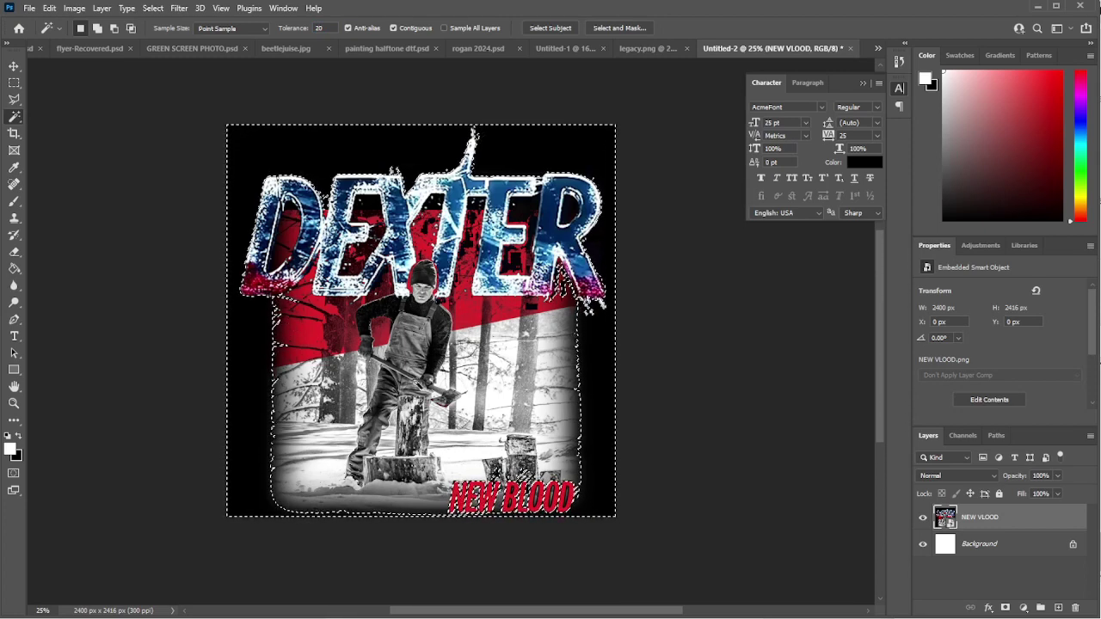
left_click(154, 9)
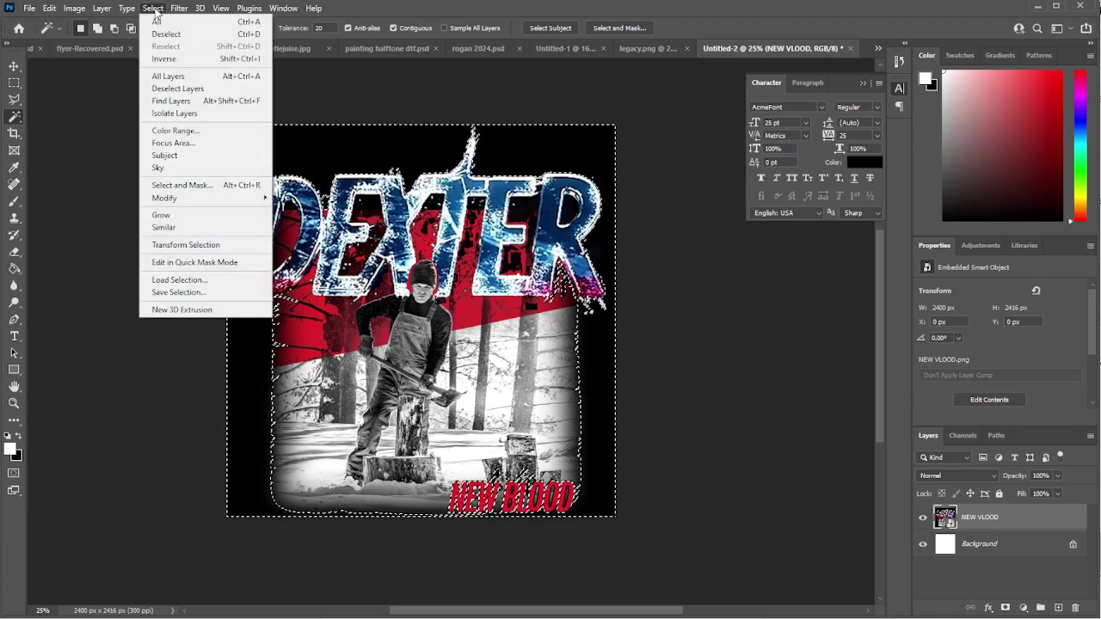
left_click(184, 229)
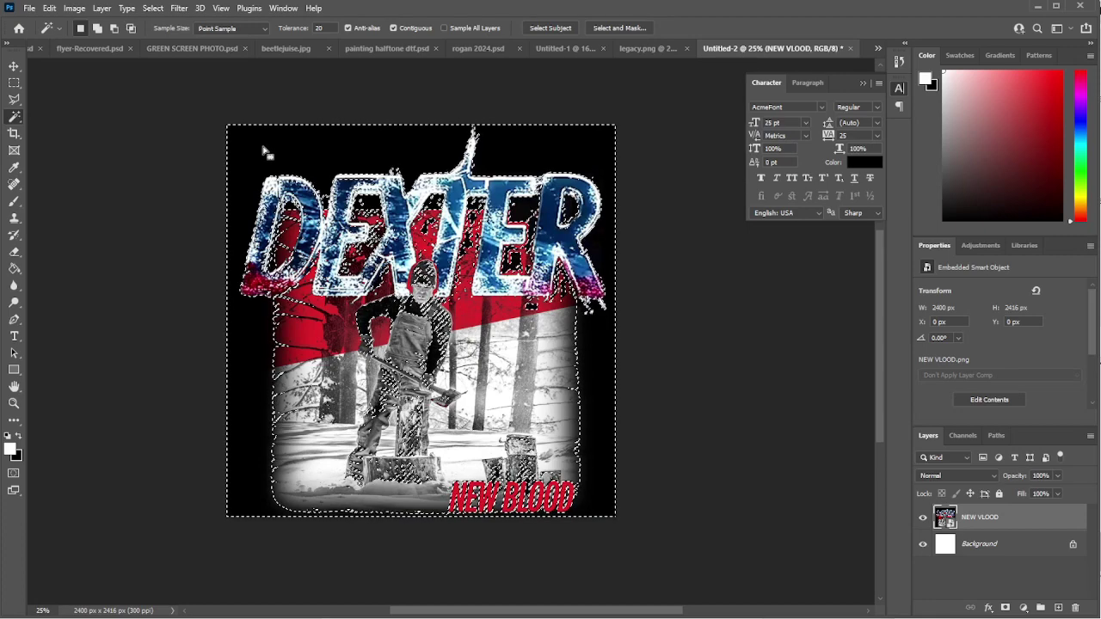
Duplicate the NEW VLOOD layer and hide the original.
right_click(1005, 527)
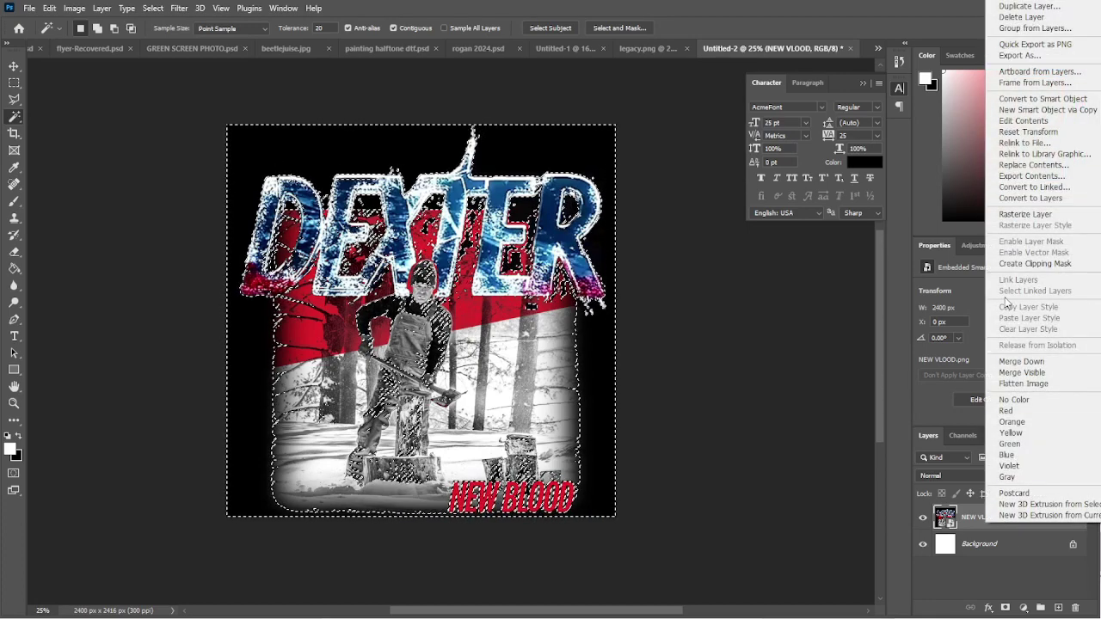
left_click(1031, 6)
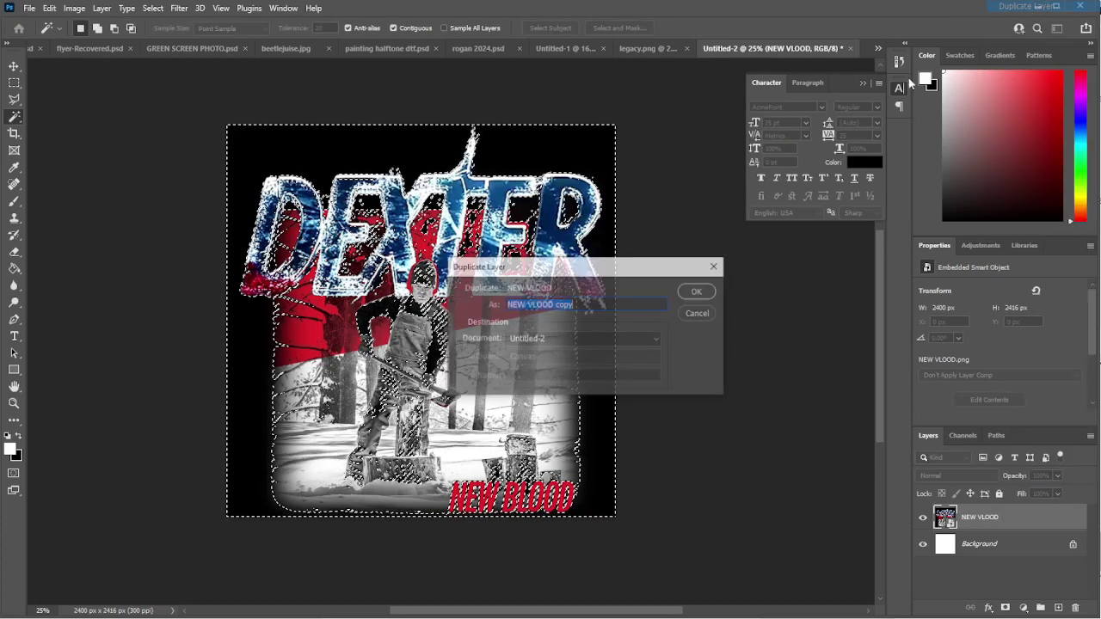
left_click(697, 292)
left_click(923, 544)
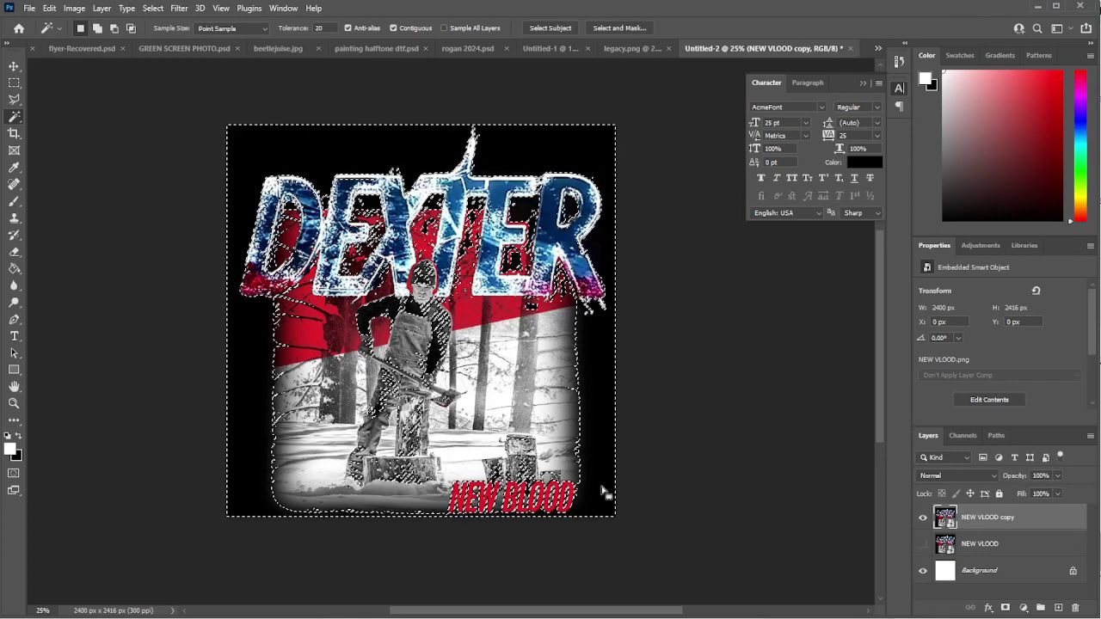
Rasterize the NEW VLOOD copy layer, delete the selected black areas from it and deselect.
right_click(1013, 520)
left_click(1036, 216)
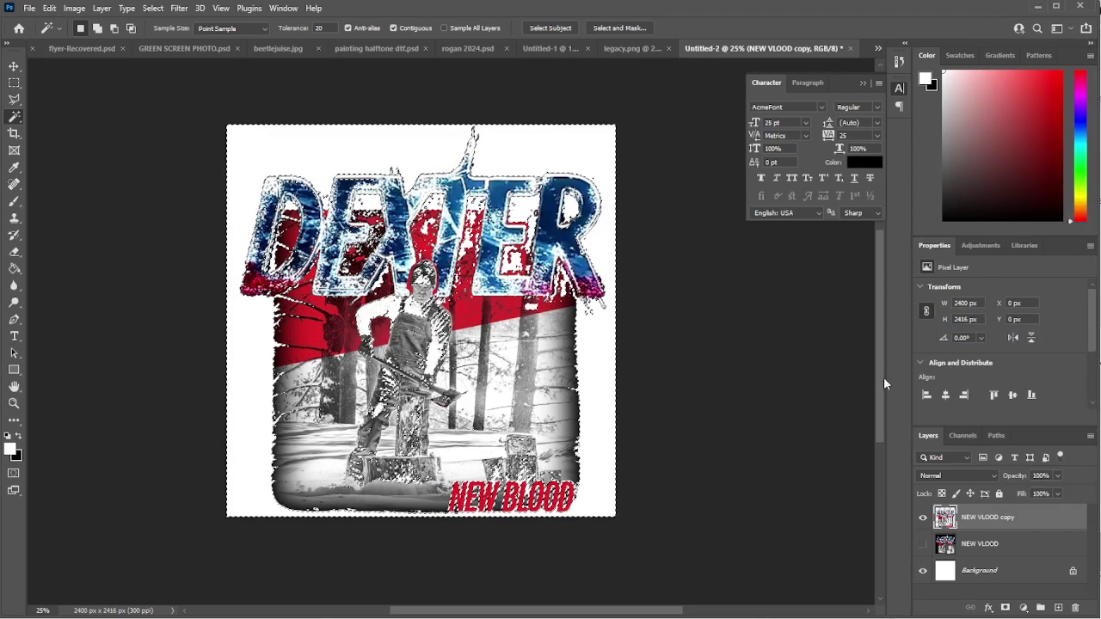
key("ctrl+d")
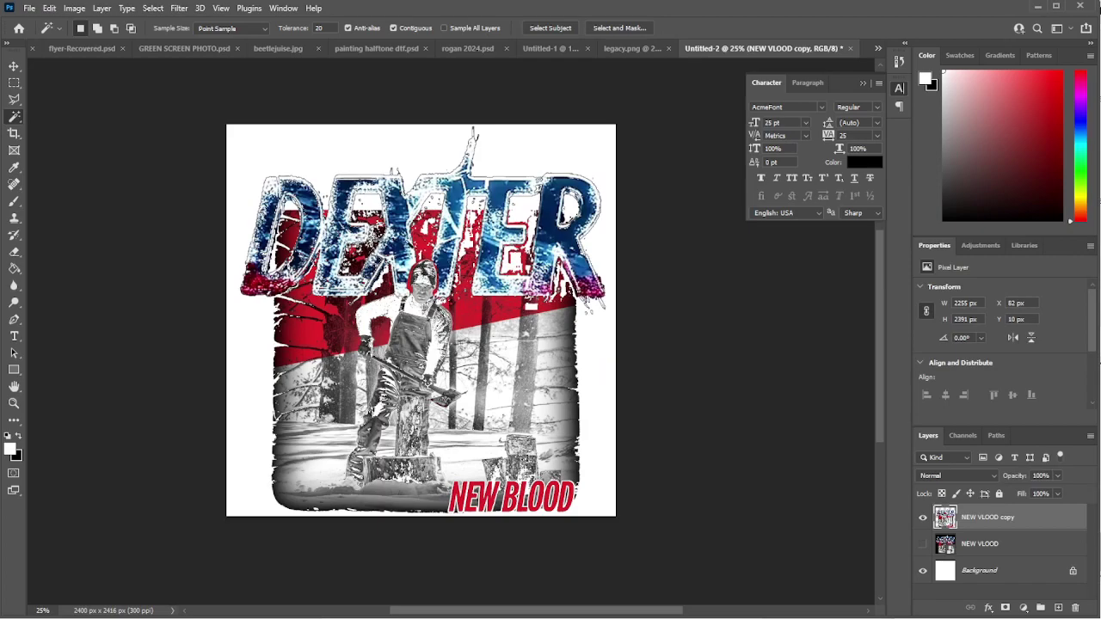
Examine the DEXTER lettering, the man and the artwork's edges up close to judge how cleanly the black was removed.
left_click(14, 402)
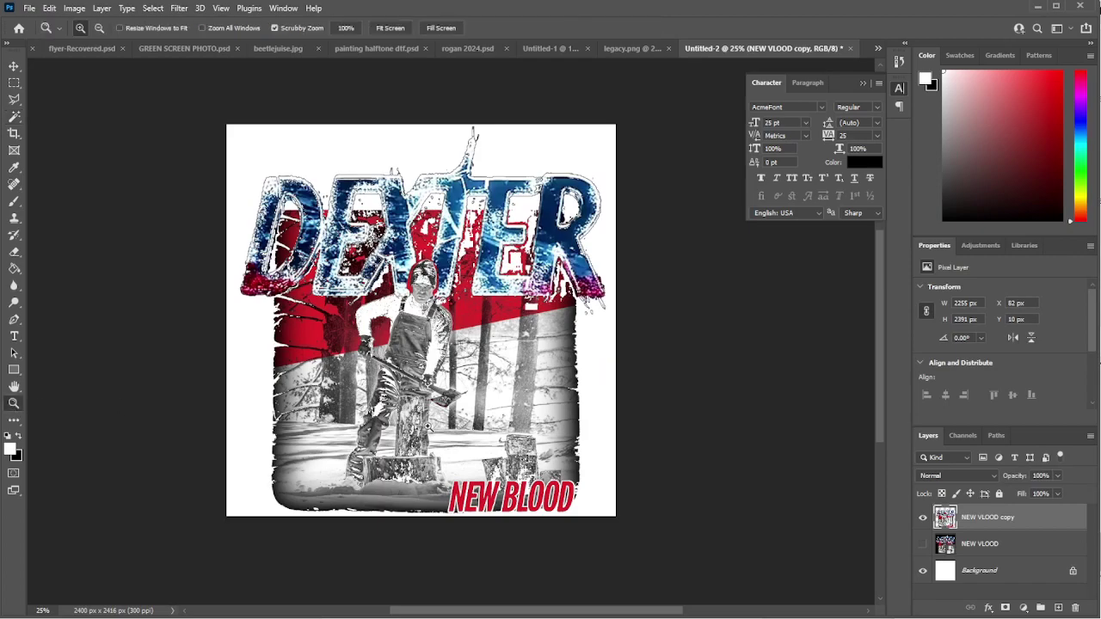
left_click(394, 259)
left_click(393, 258)
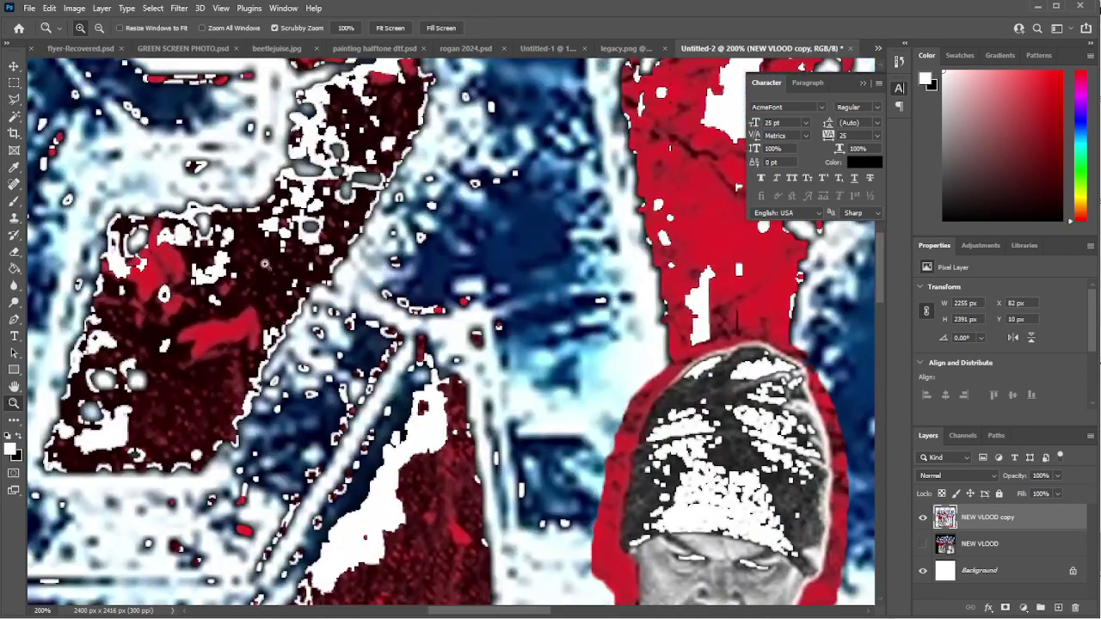
left_click(180, 413, "alt")
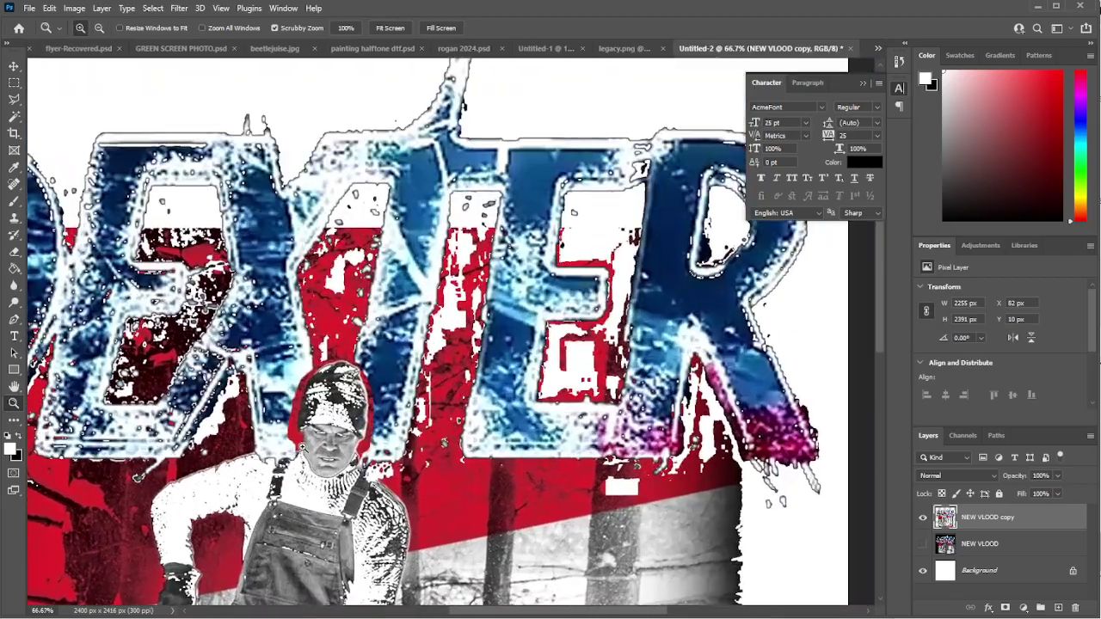
left_click_drag(303, 447, 303, 499)
left_click(303, 499, "alt")
left_click(304, 499, "alt")
left_click(263, 504)
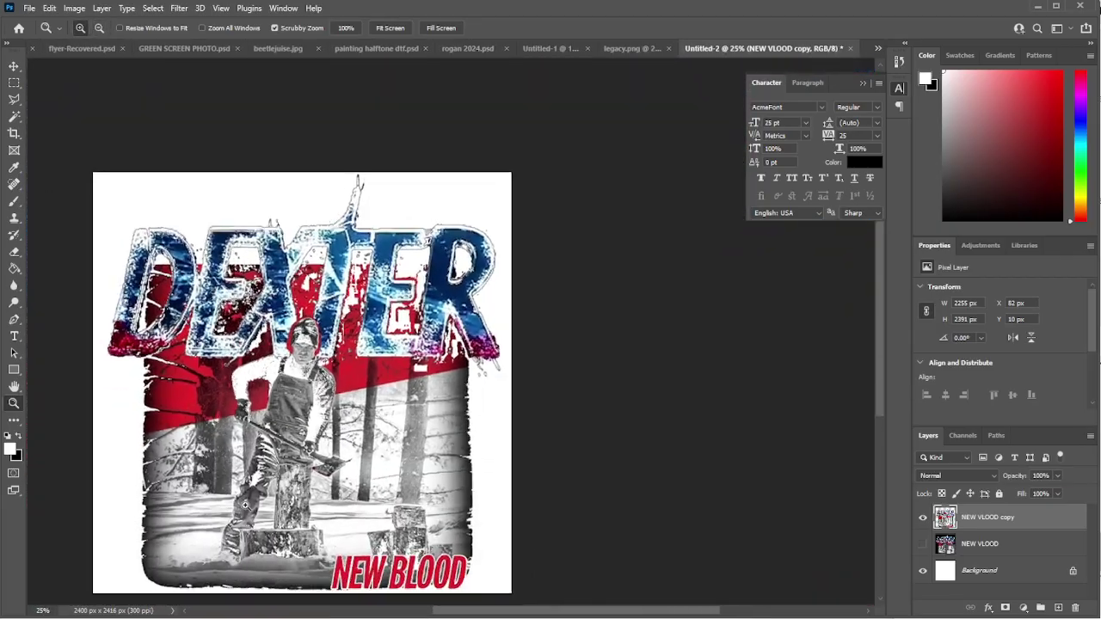
scroll(284, 510, "down", 1)
left_click_drag(509, 609, 457, 610)
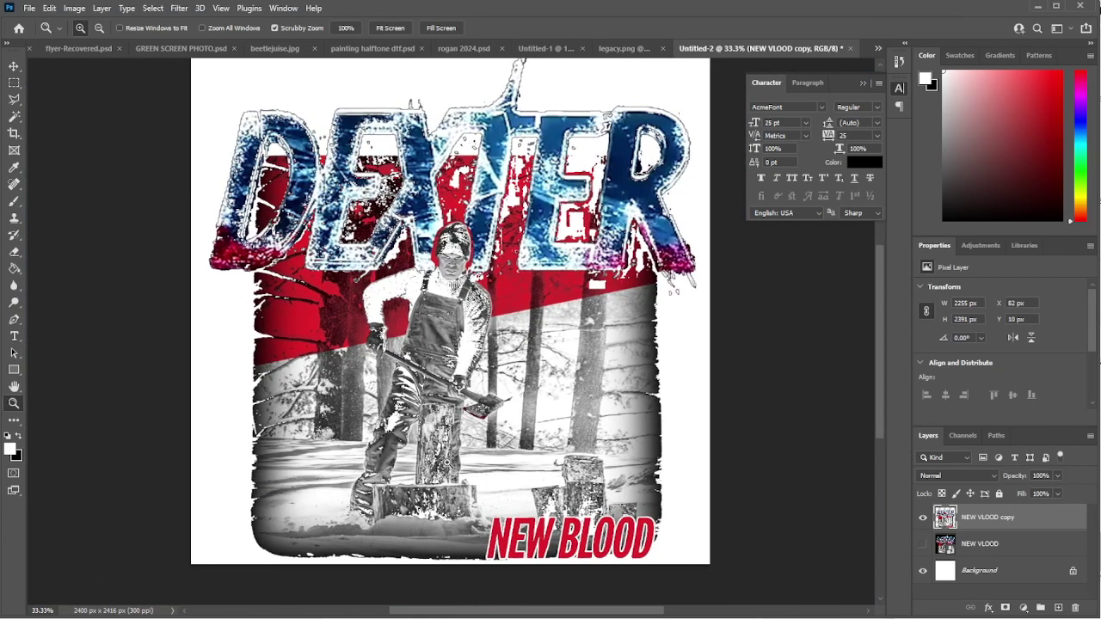
scroll(456, 575, "down", 1)
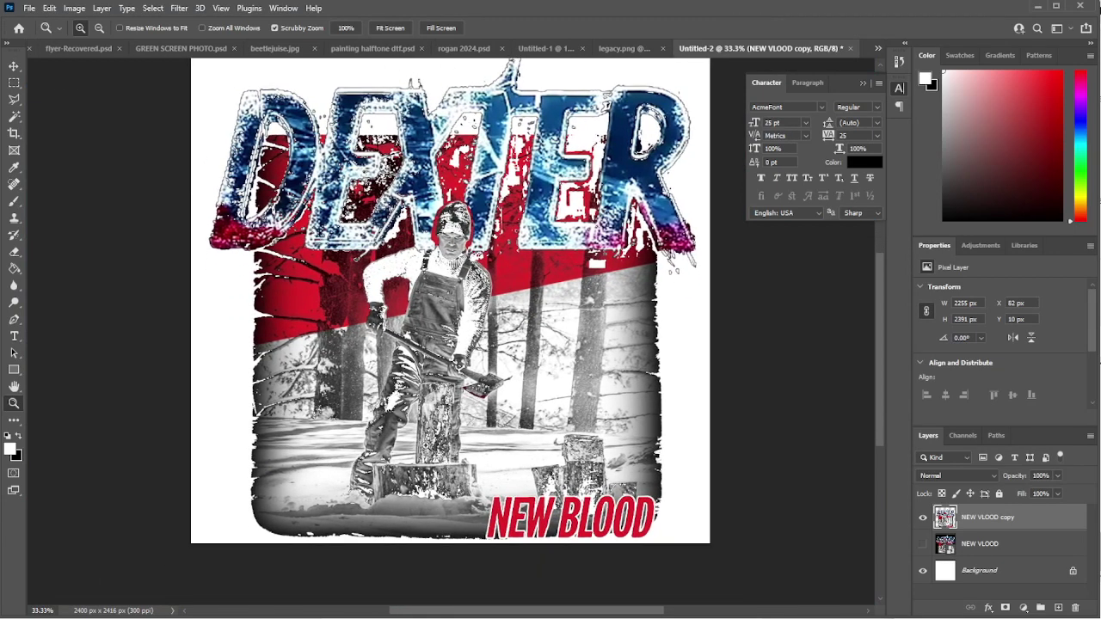
scroll(417, 444, "up", 1)
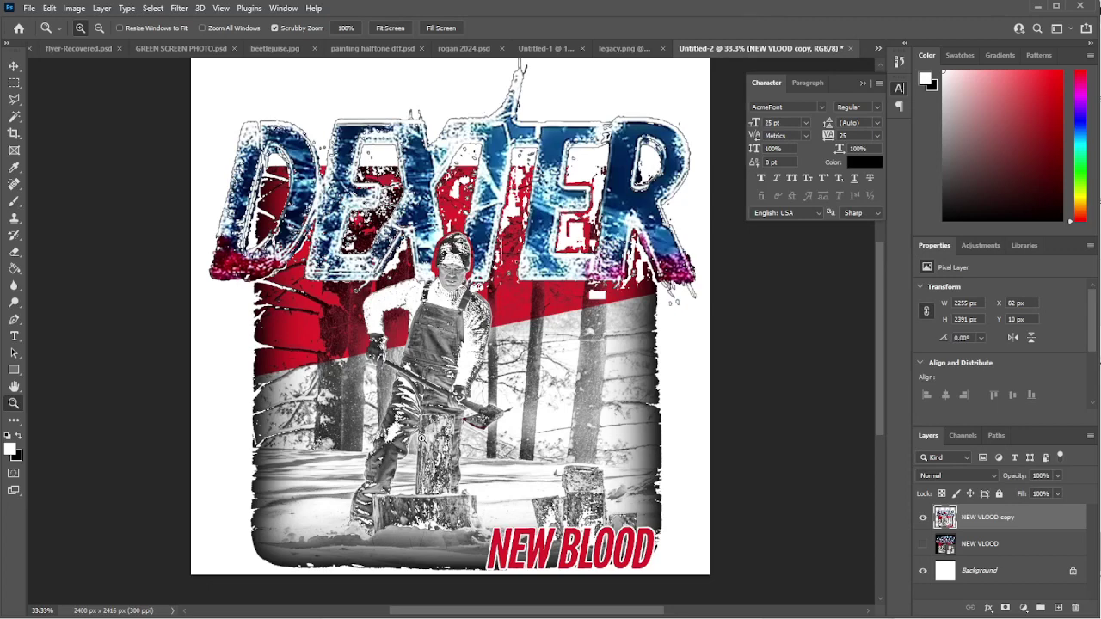
scroll(421, 439, "down", 1)
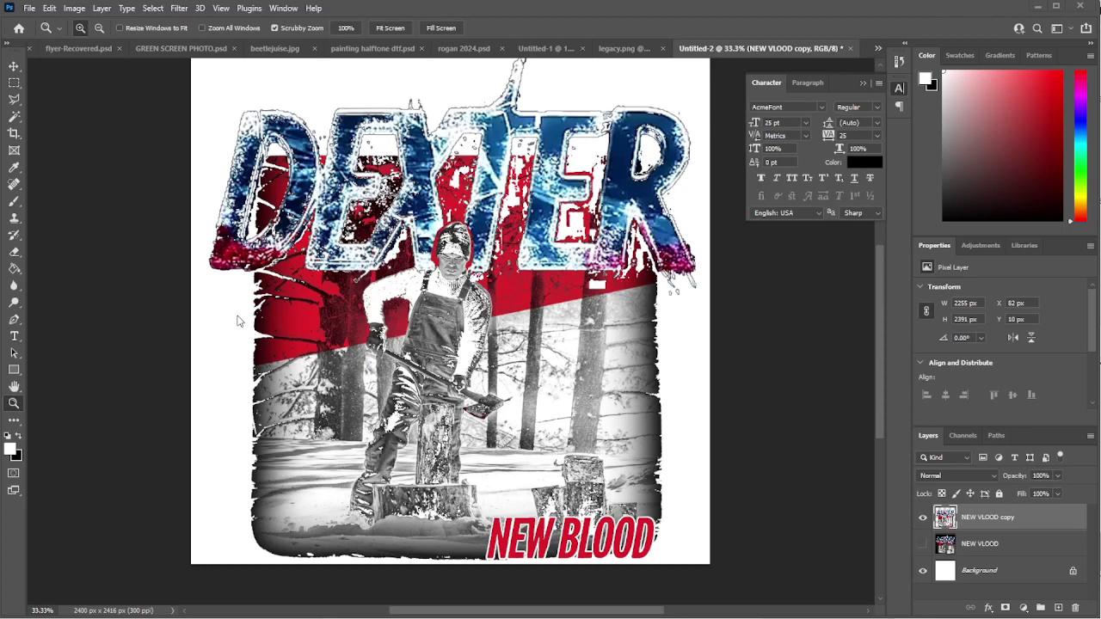
Hide the white Background, add a new layer directly above it and fill that layer with black.
left_click(923, 571)
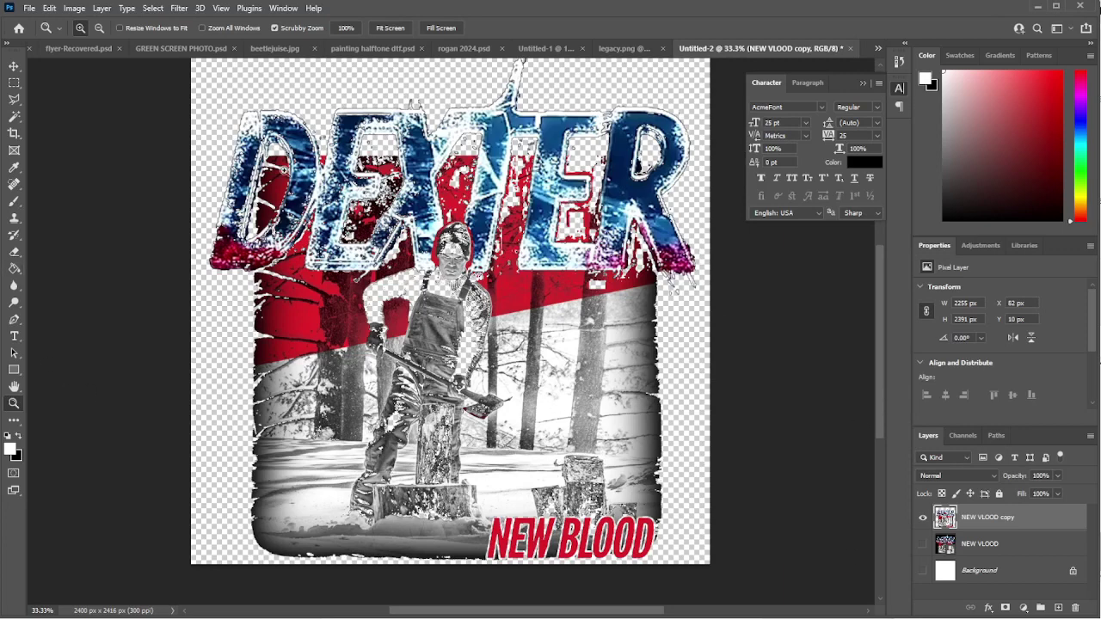
left_click(1046, 578)
left_click(1059, 609)
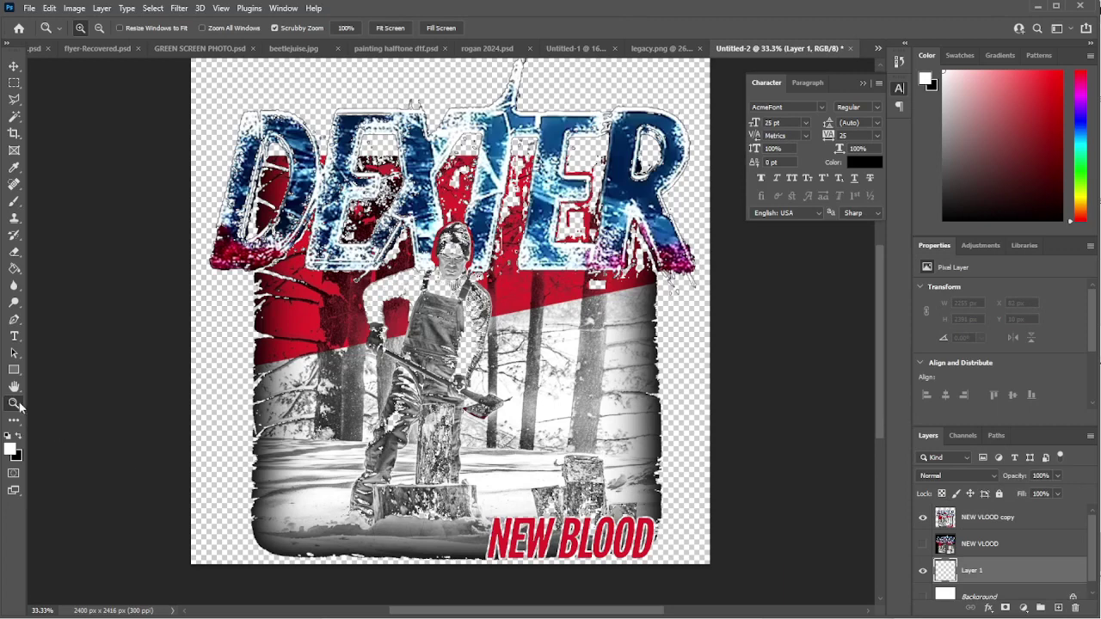
left_click(19, 437)
left_click(14, 269)
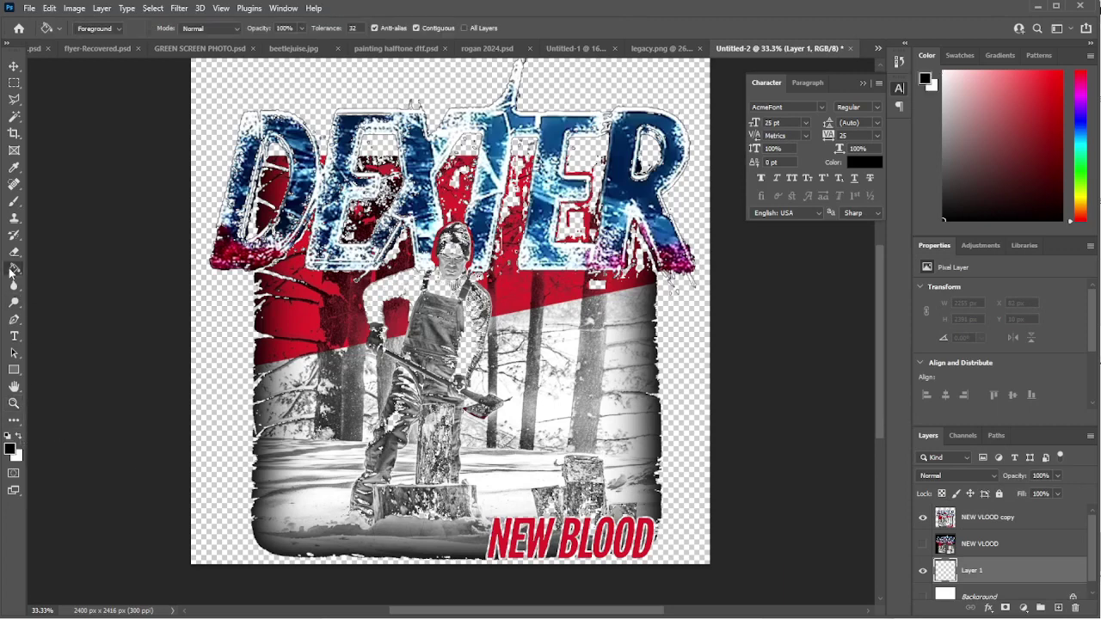
left_click(199, 420)
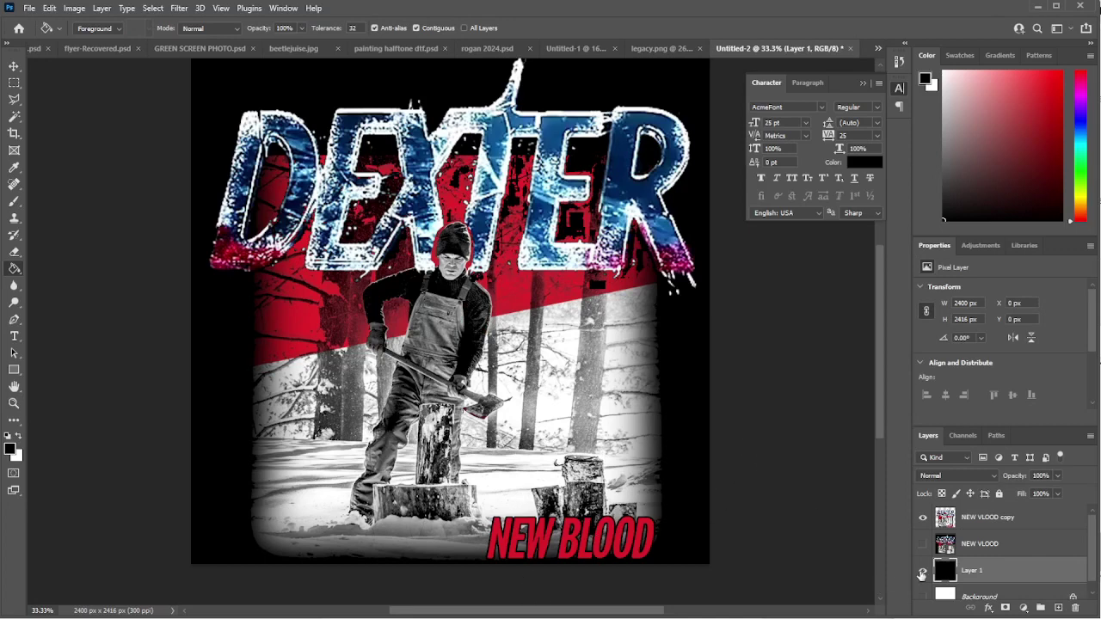
Compare the knocked-out artwork with and without the black layer behind it.
left_click(923, 572)
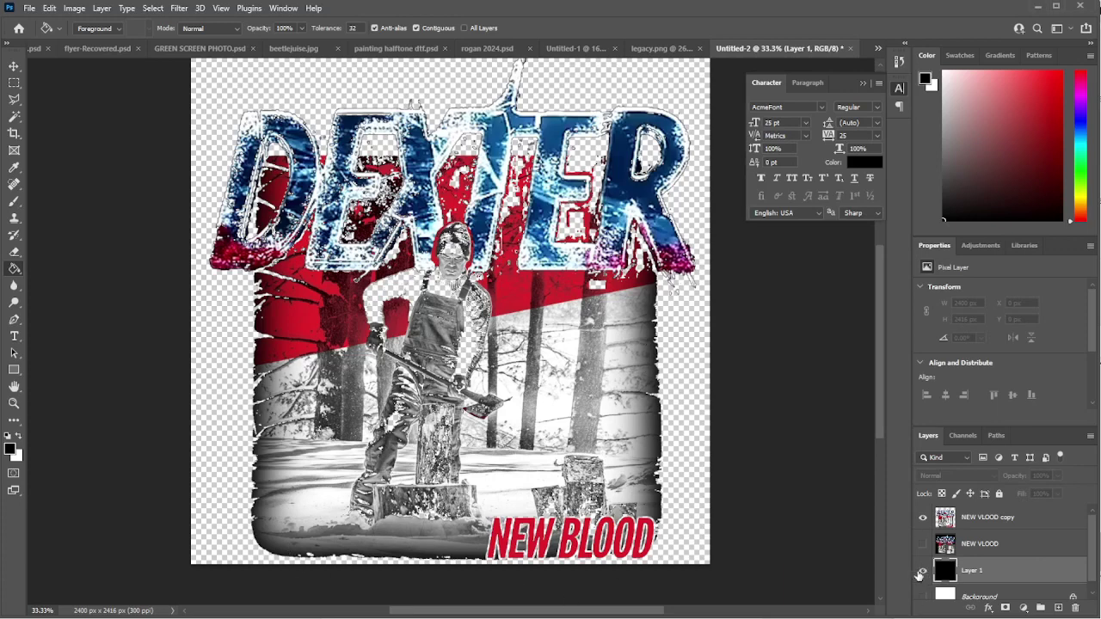
left_click(923, 571)
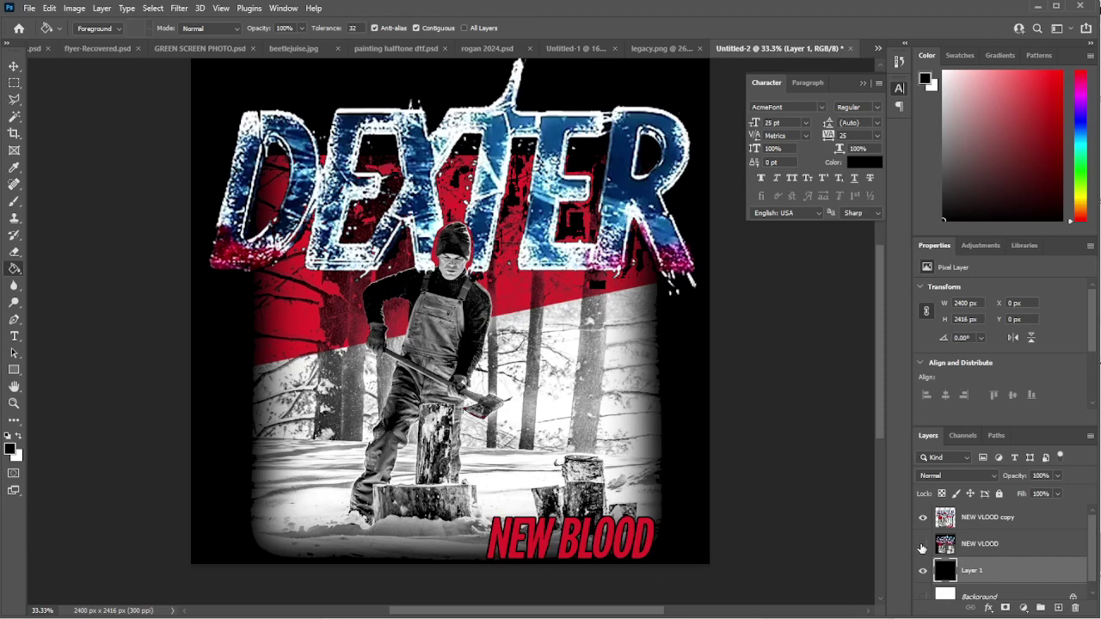
left_click(923, 572)
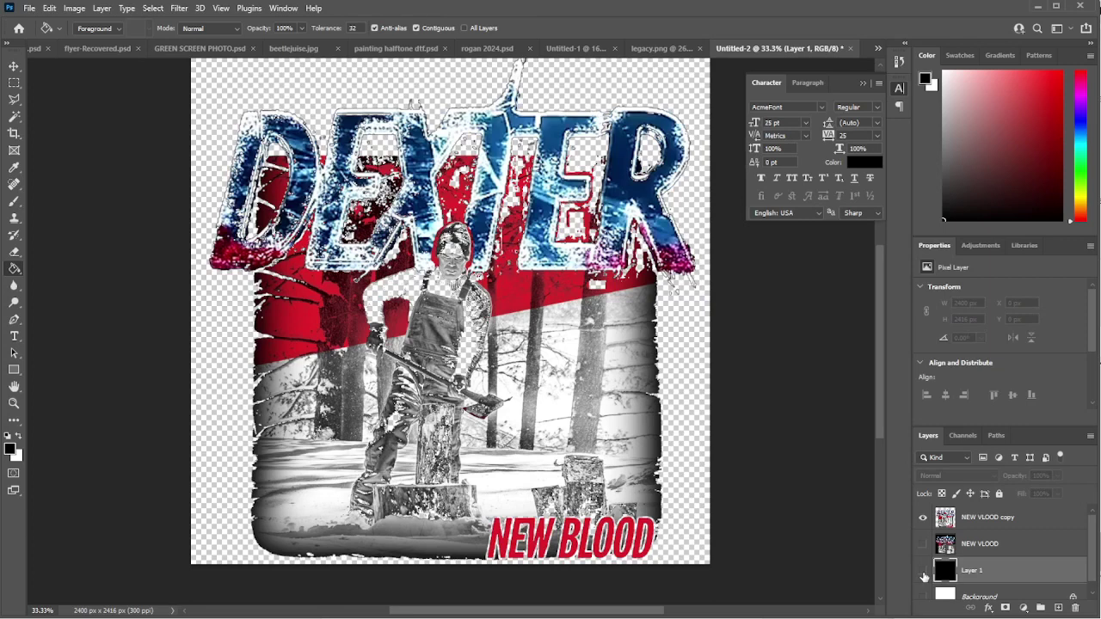
left_click(923, 572)
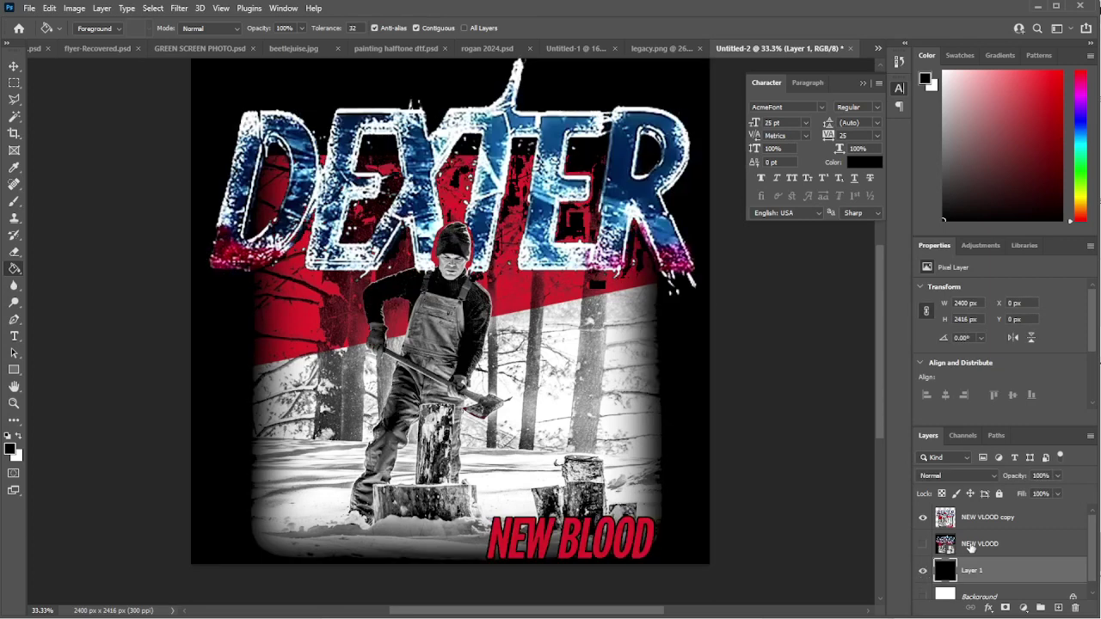
Duplicate the original NEW VLOOD layer again and move the new copy to the top of the layer stack.
left_click(970, 545)
right_click(972, 548)
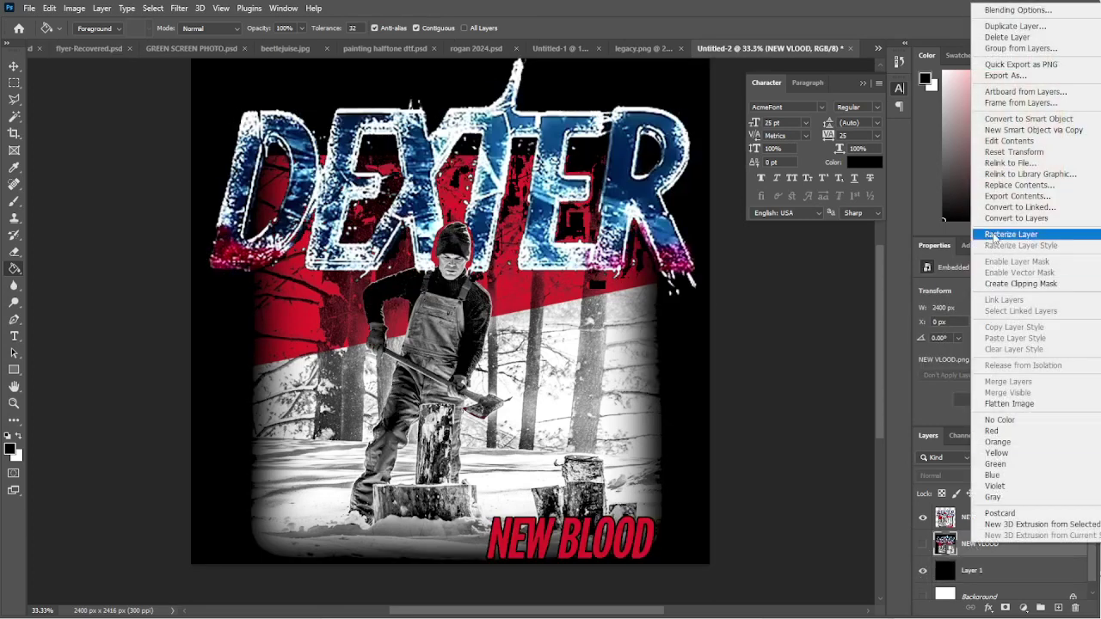
left_click(1023, 26)
left_click(1015, 27)
left_click(696, 290)
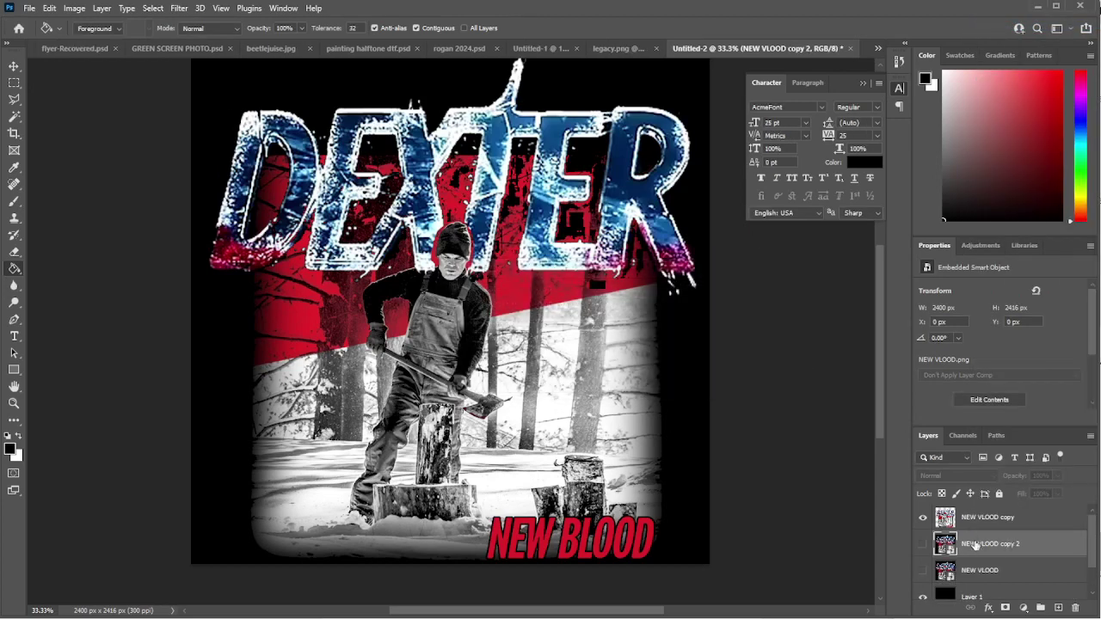
left_click_drag(967, 550, 970, 522)
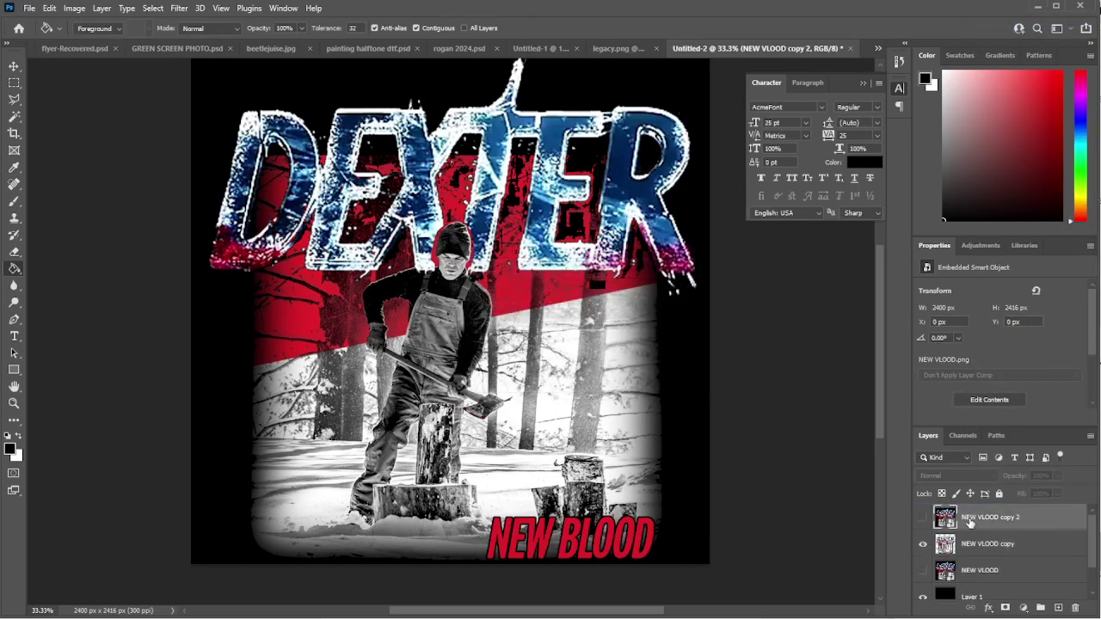
Hide the knocked-out NEW VLOOD copy, show NEW VLOOD copy 2 and rasterize it.
left_click(923, 544)
left_click(923, 518)
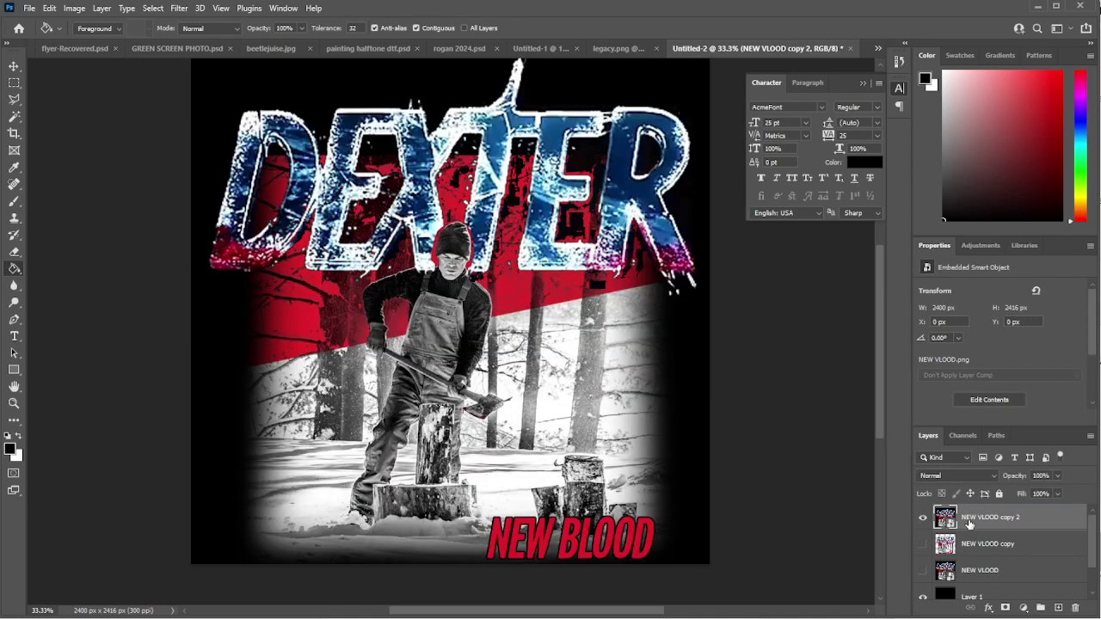
right_click(972, 521)
left_click(979, 212)
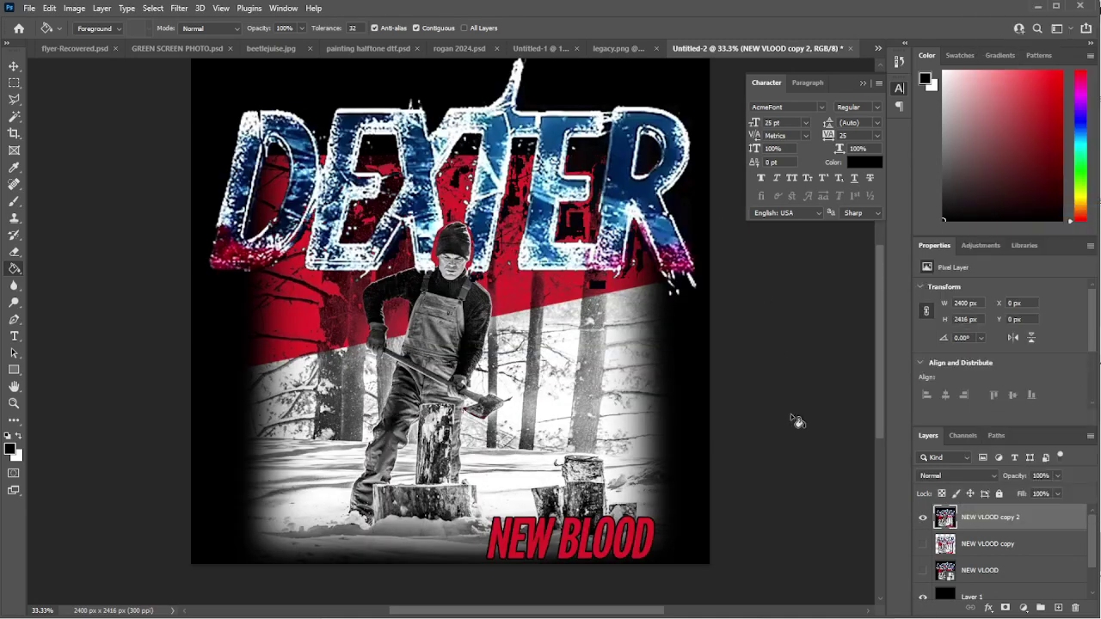
Duplicate the NEW VLOOD copy 2 layer into a new document and undock that document into its own window.
right_click(972, 519)
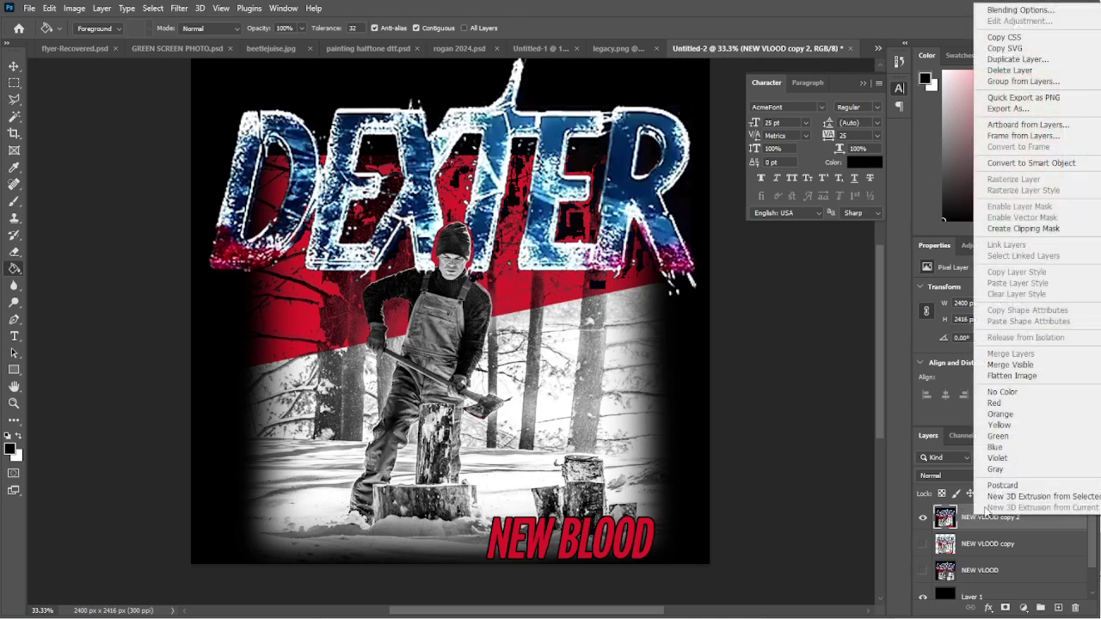
left_click(1002, 61)
left_click(628, 344)
left_click(561, 472)
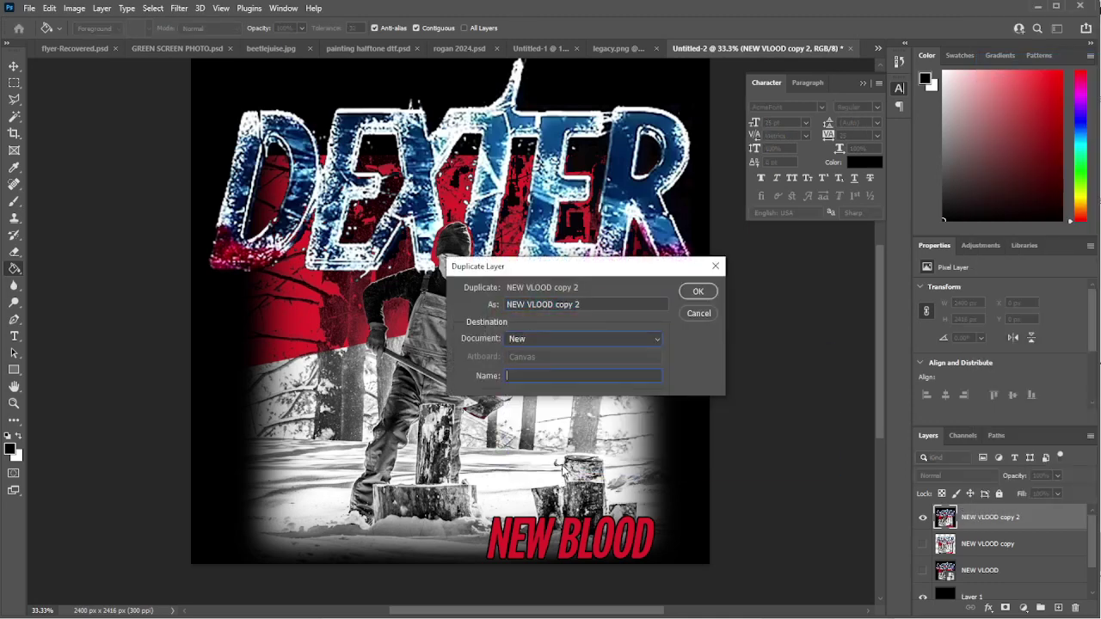
left_click(698, 291)
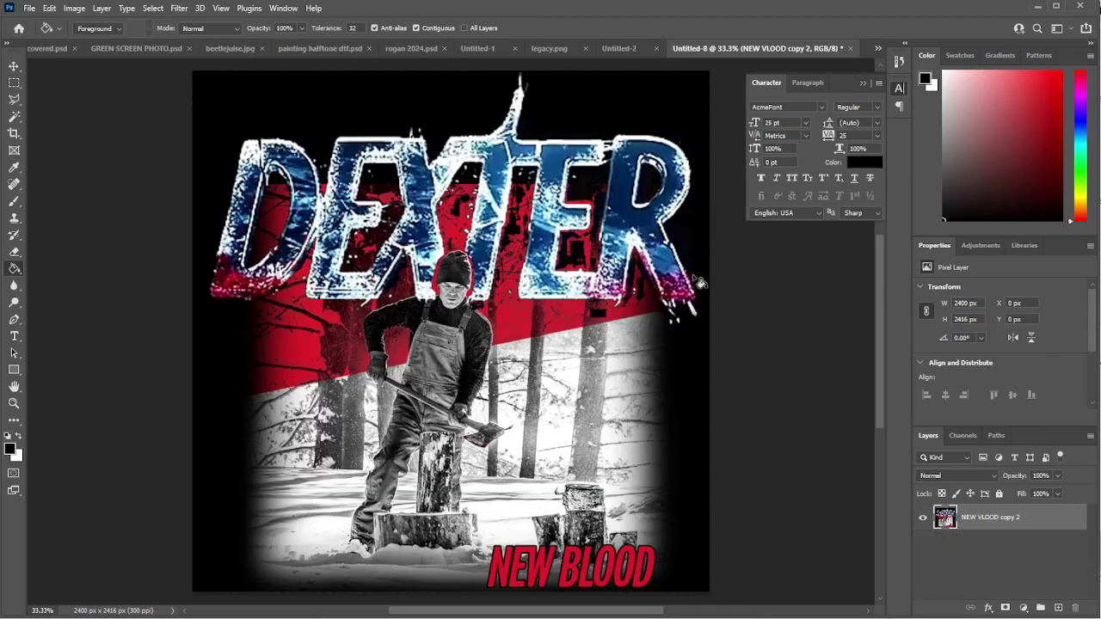
left_click(14, 66)
left_click_drag(714, 50, 490, 48)
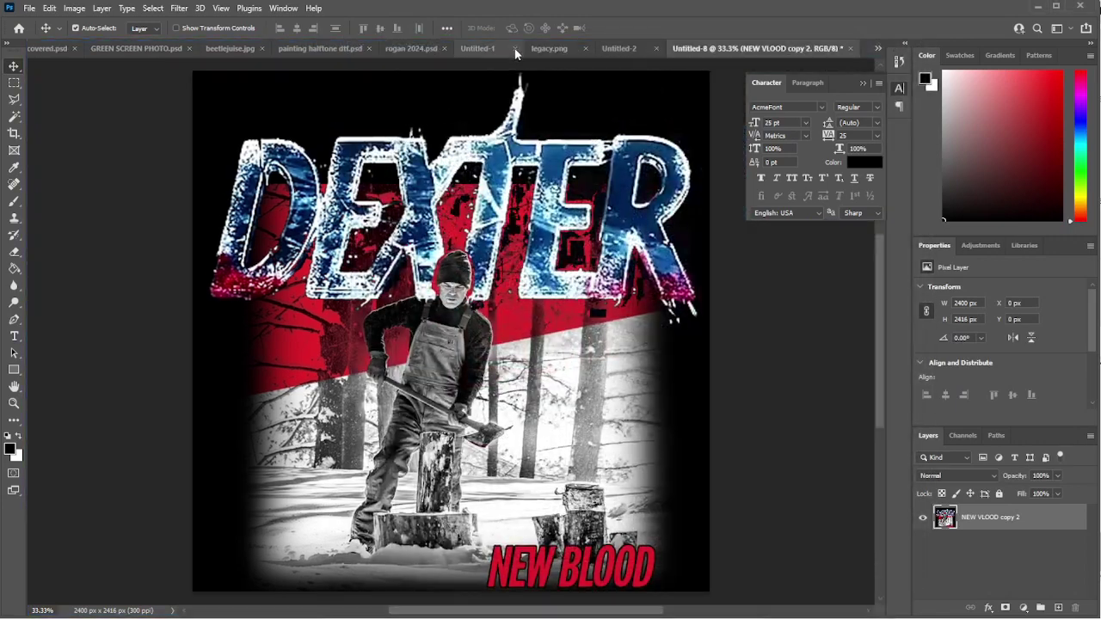
left_click(722, 49)
left_click_drag(827, 50, 433, 60)
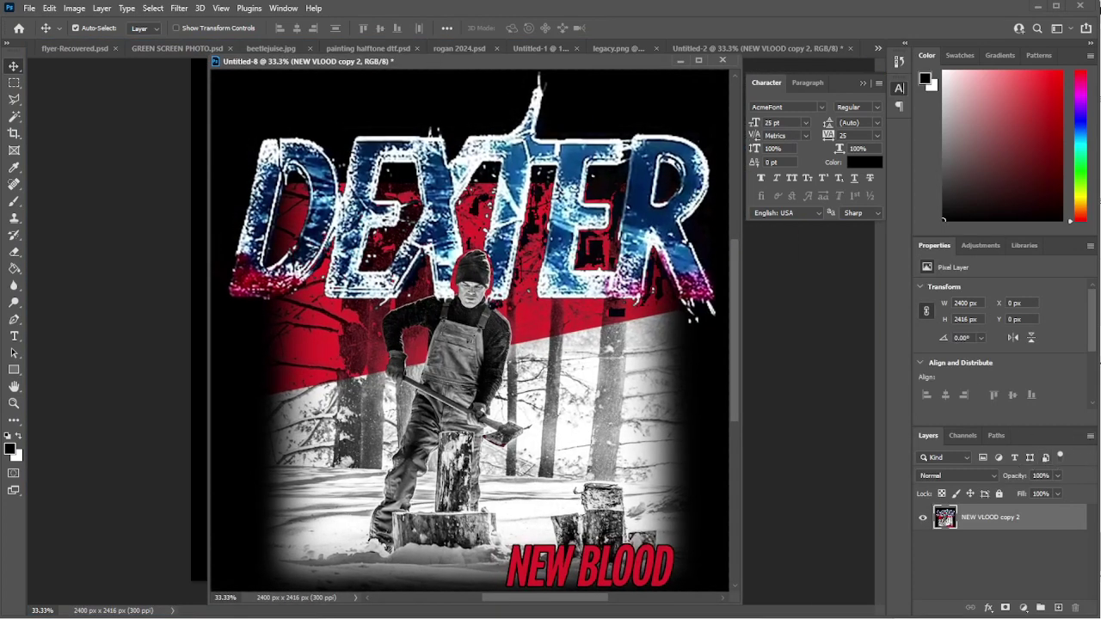
Try splitting the RGB document into separate grayscale channel documents, and close all of the split documents.
left_click(964, 436)
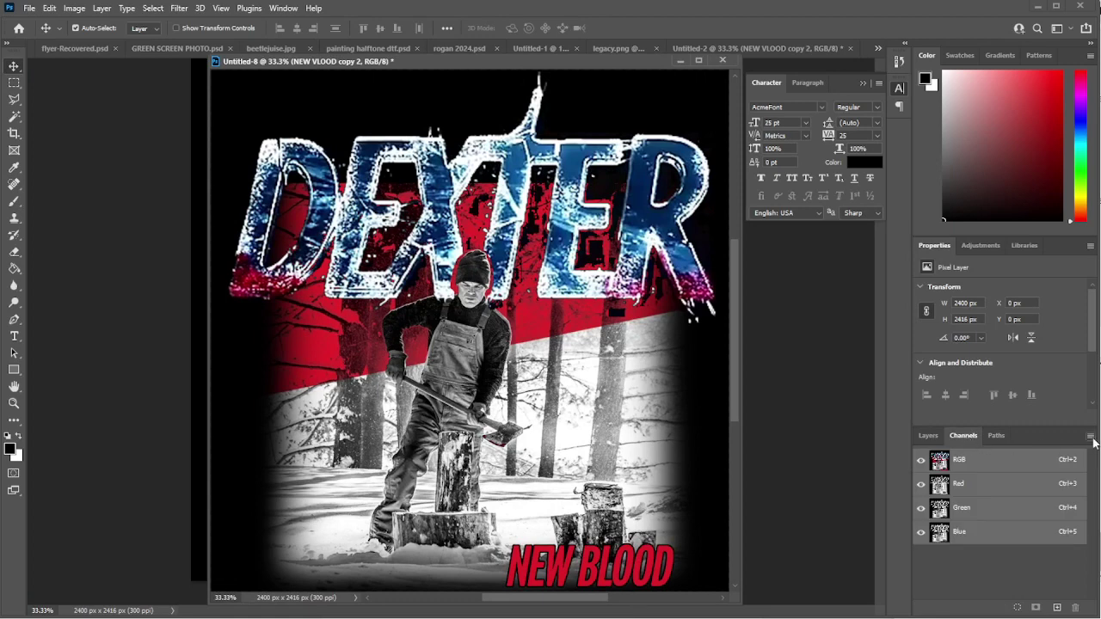
left_click(1090, 438)
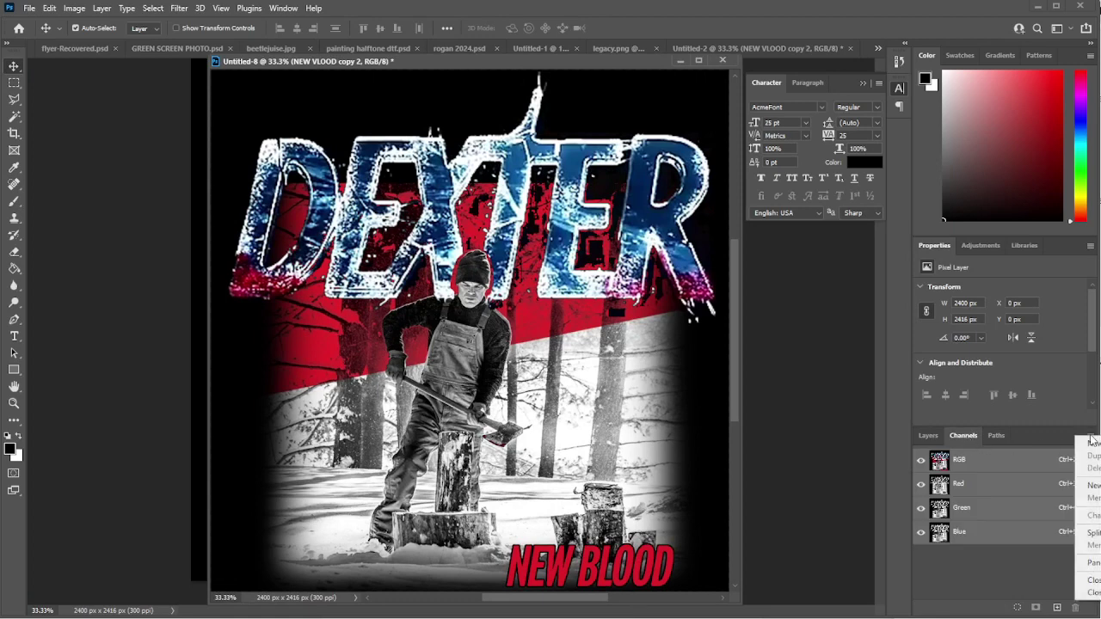
left_click(1091, 533)
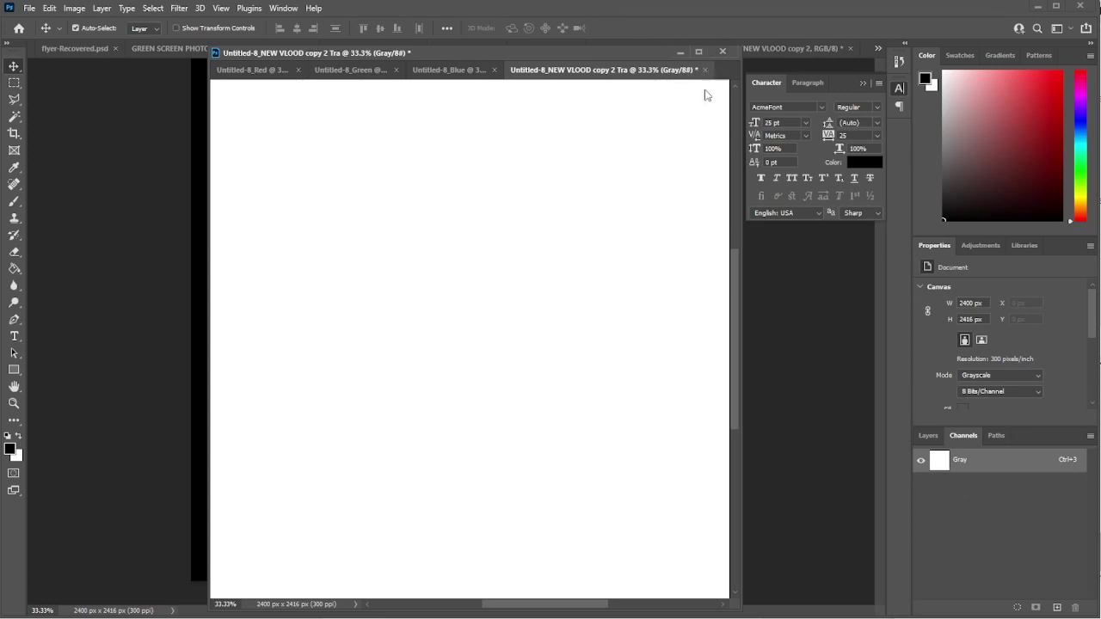
key("ctrl+w")
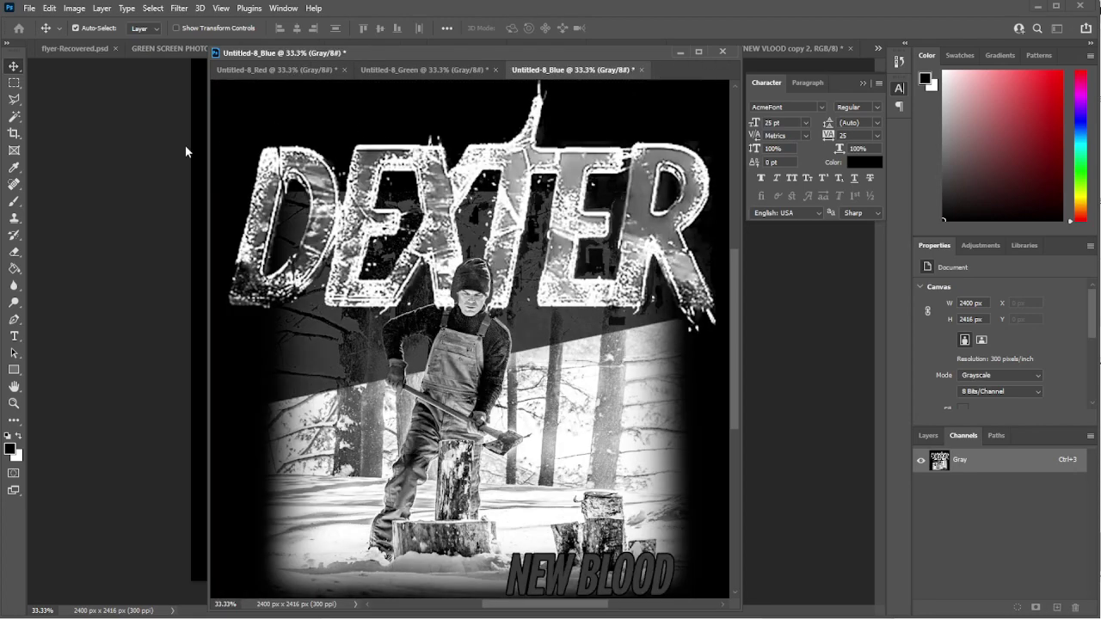
key("ctrl+w")
key("ctrl+w")
key("ctrl+w")
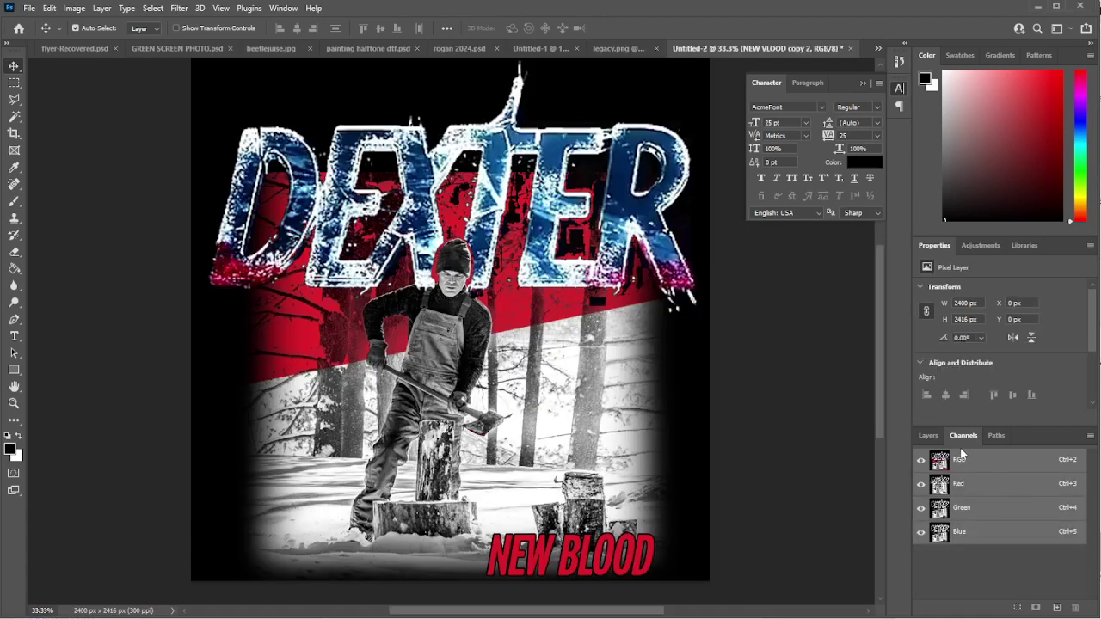
Duplicate the NEW VLOOD copy 2 layer from Untitled-2 into another new document.
left_click(927, 436)
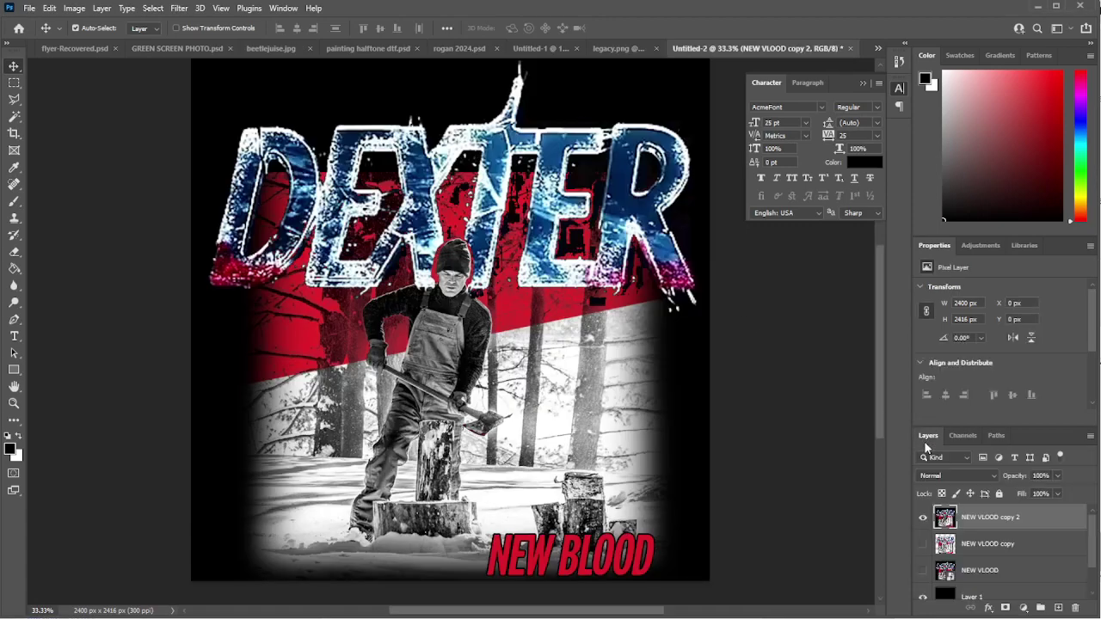
right_click(976, 521)
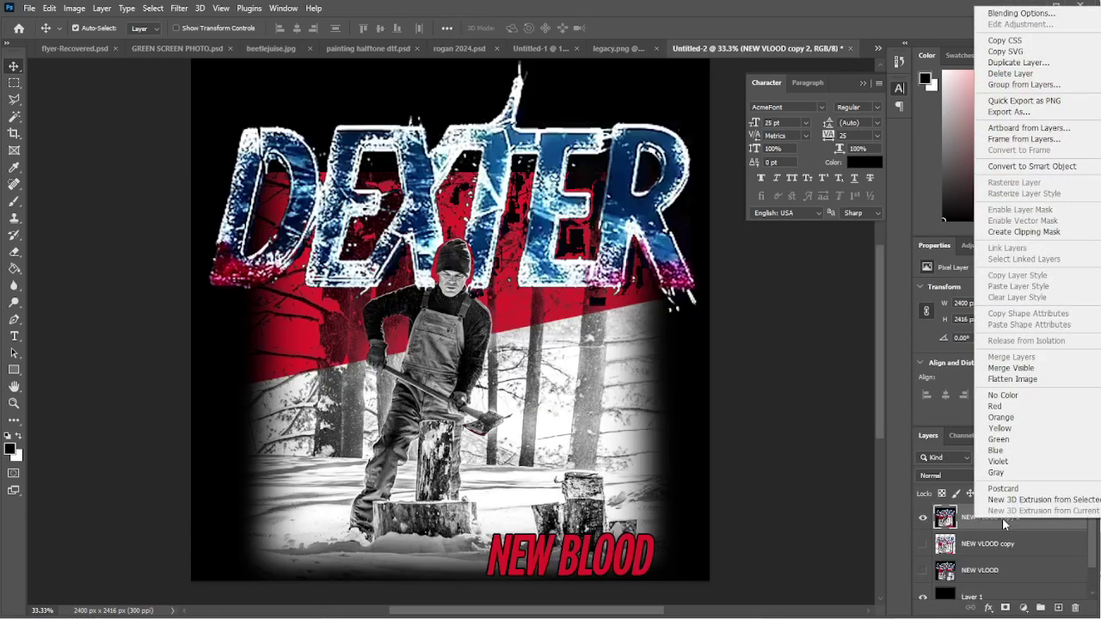
left_click(1019, 63)
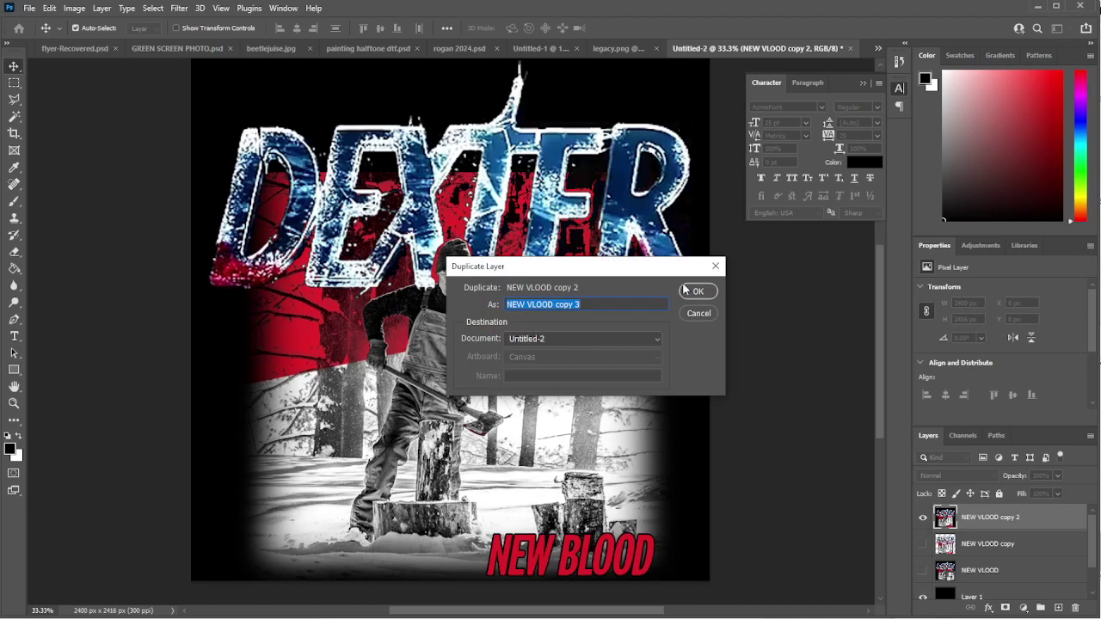
left_click(603, 339)
left_click(570, 467)
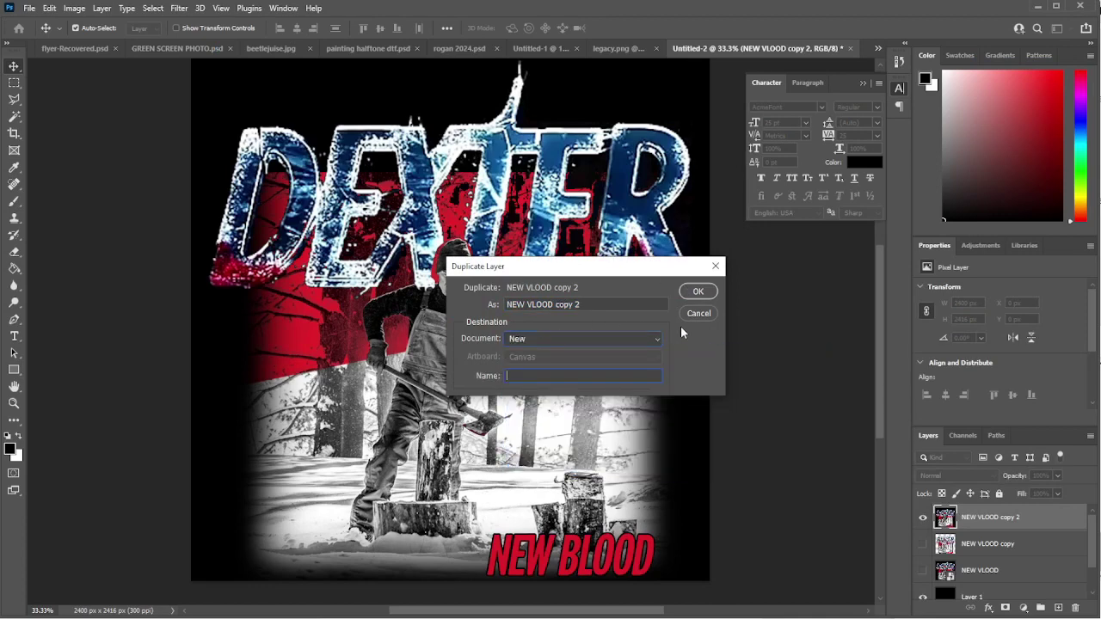
left_click(698, 291)
Convert the new document to CMYK Color and split its channels into separate grayscale documents.
left_click(74, 8)
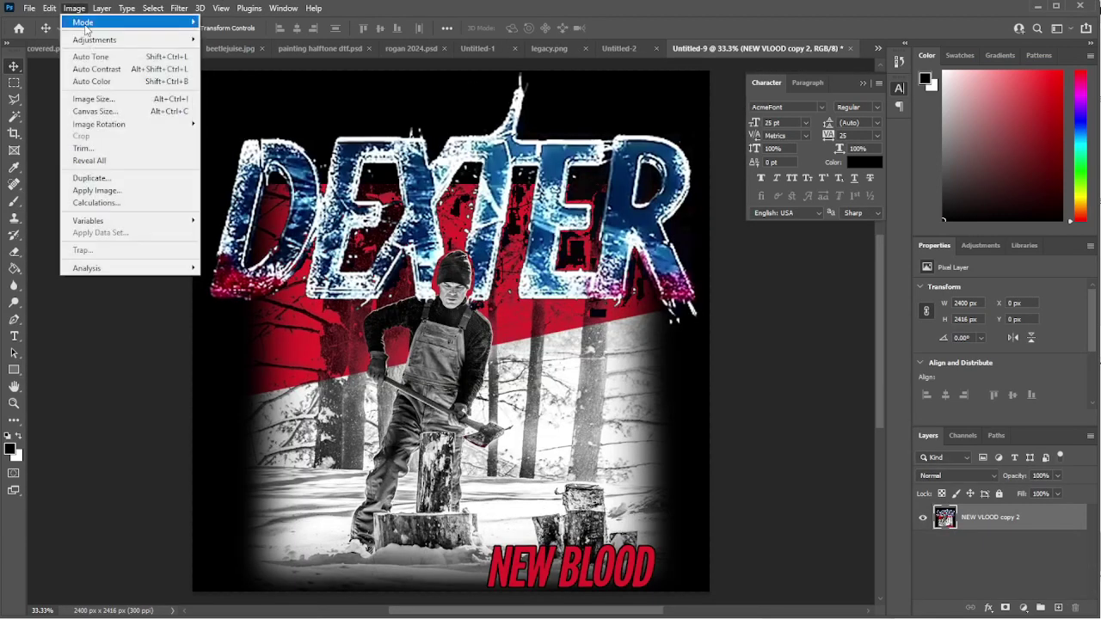
mouse_move(189, 22)
left_click(231, 82)
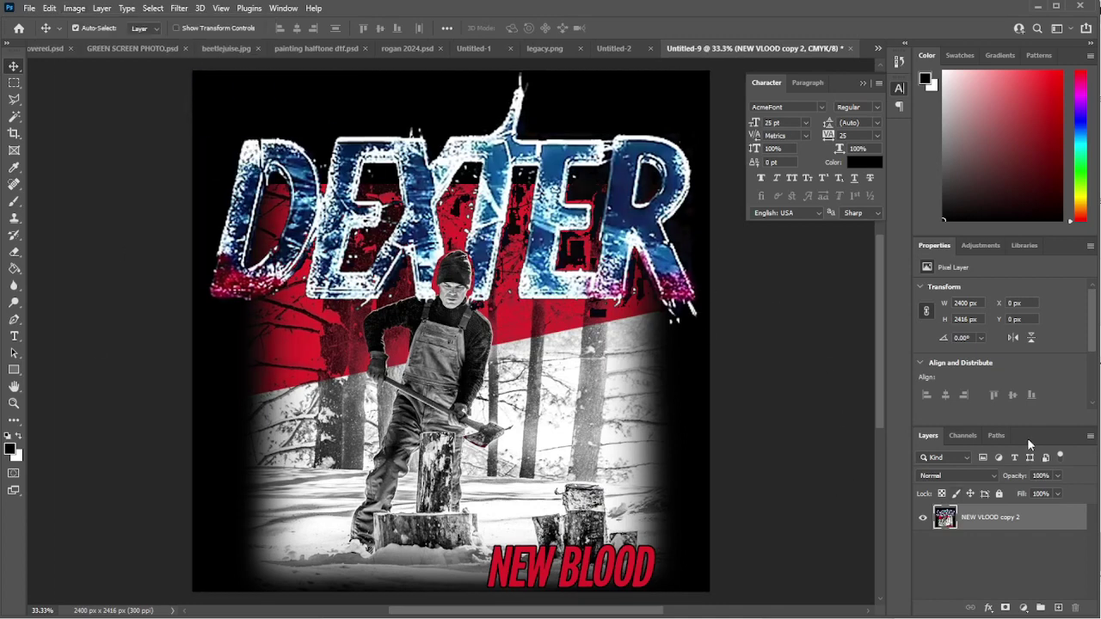
left_click(963, 435)
left_click(1090, 436)
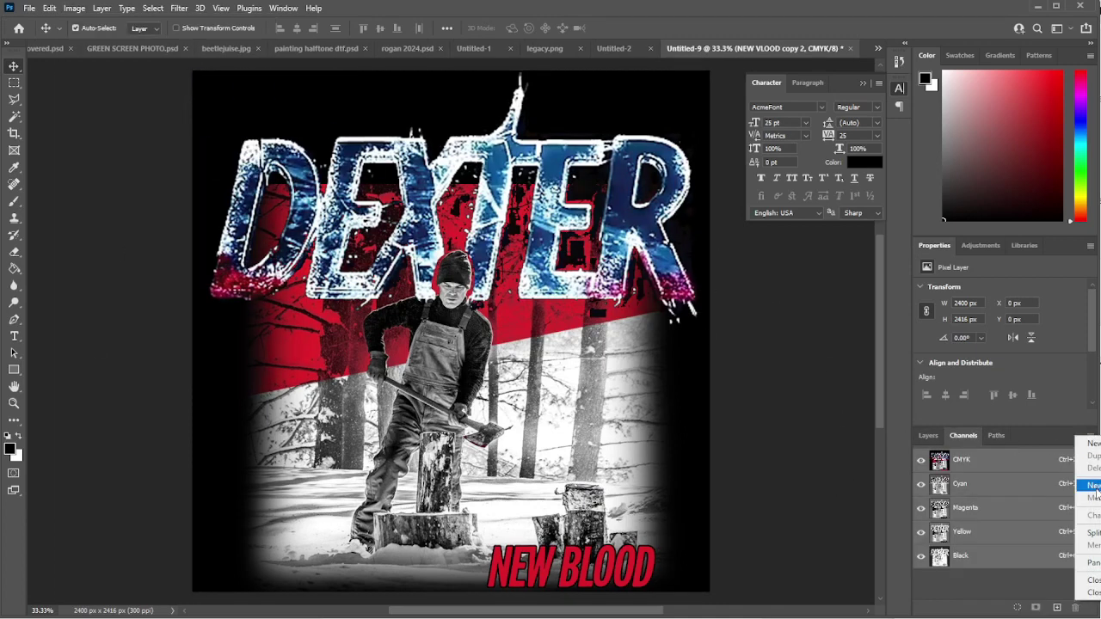
left_click(1089, 532)
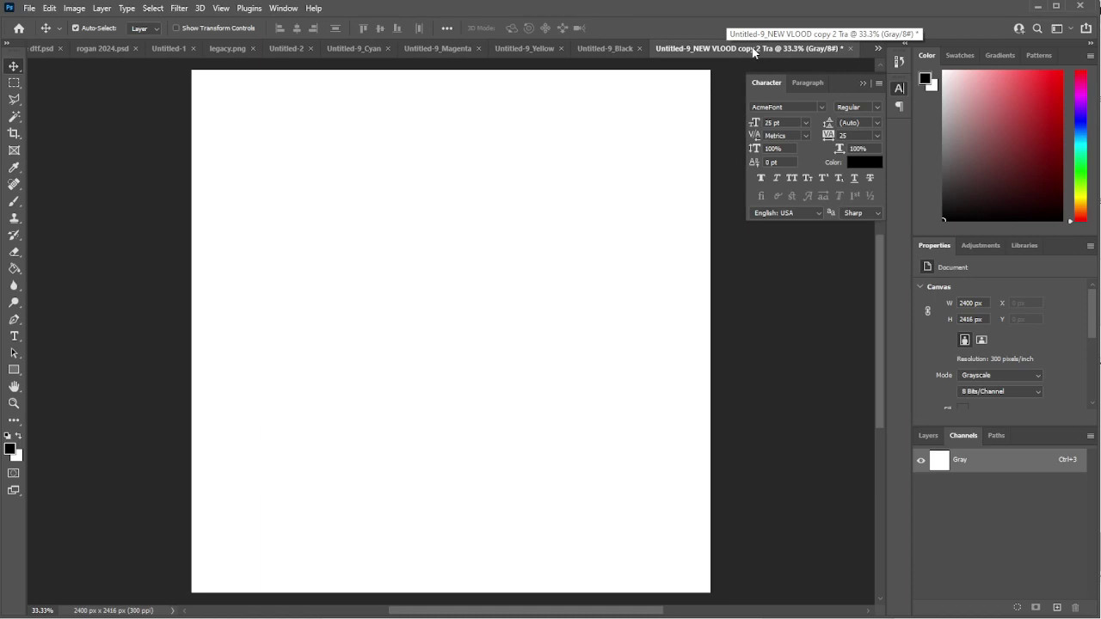
Darken the Untitled-9_Black document with Levels, setting the black input level to 27.
left_click(602, 49)
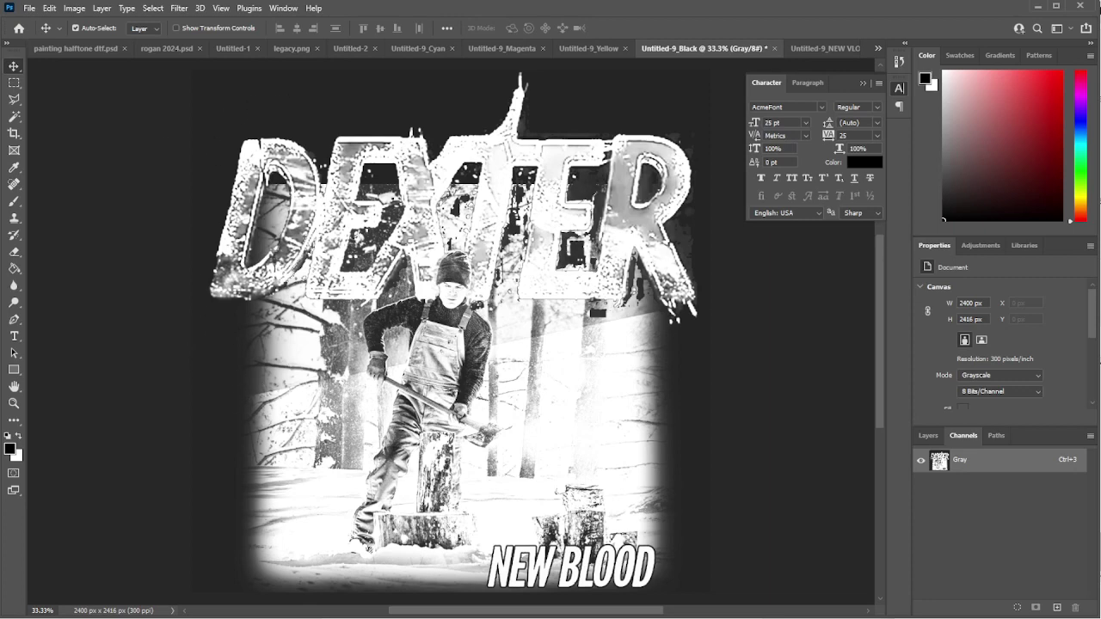
left_click(74, 9)
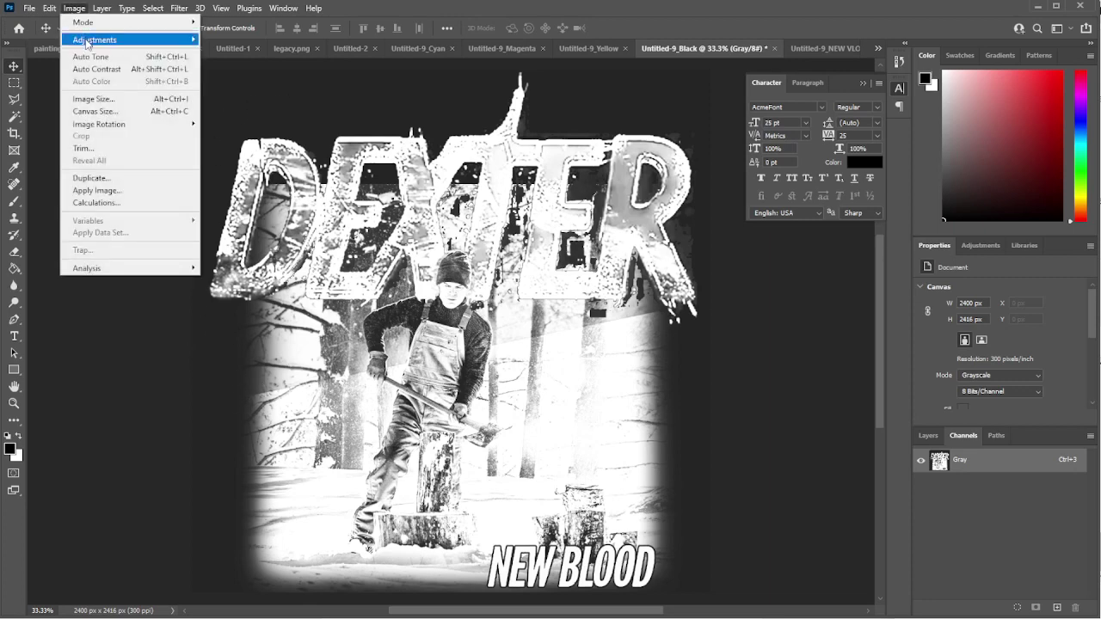
mouse_move(87, 42)
left_click(223, 52)
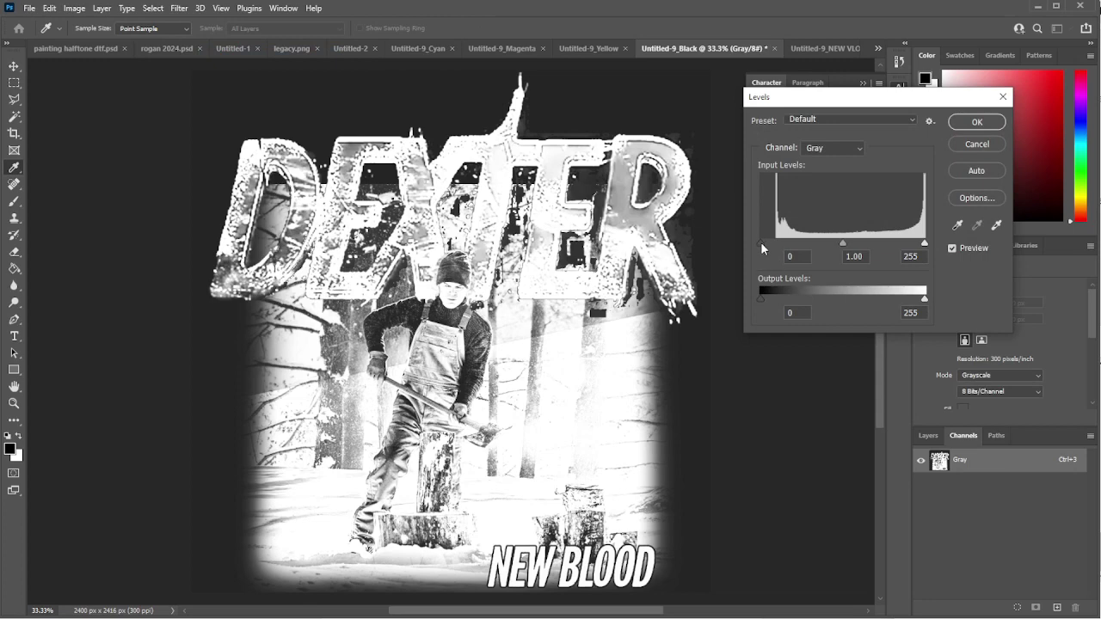
left_click_drag(761, 242, 779, 238)
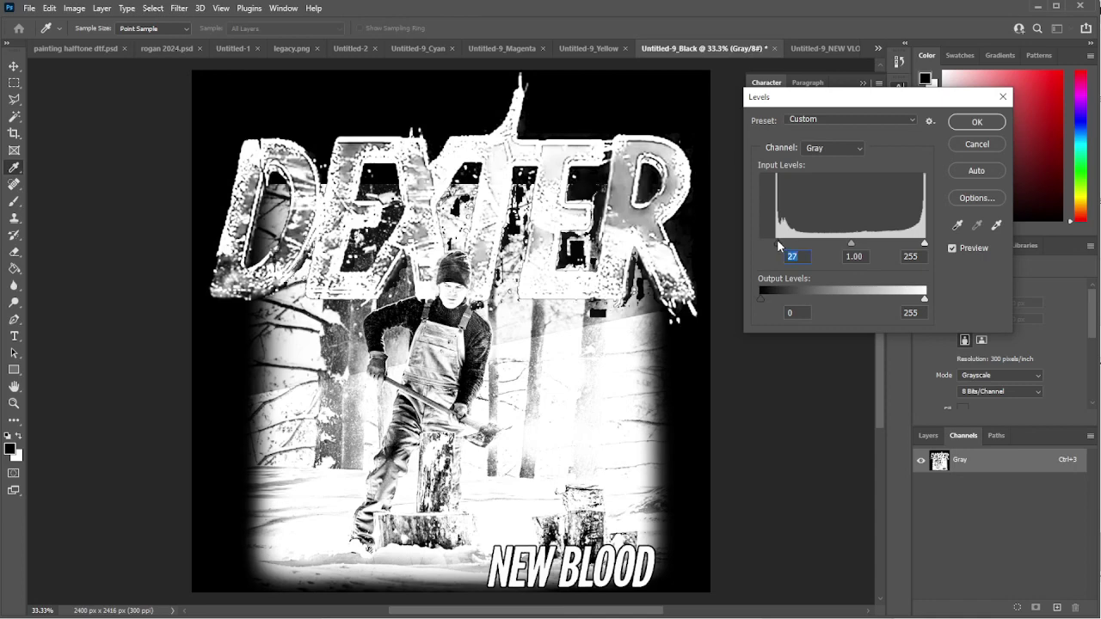
left_click(979, 122)
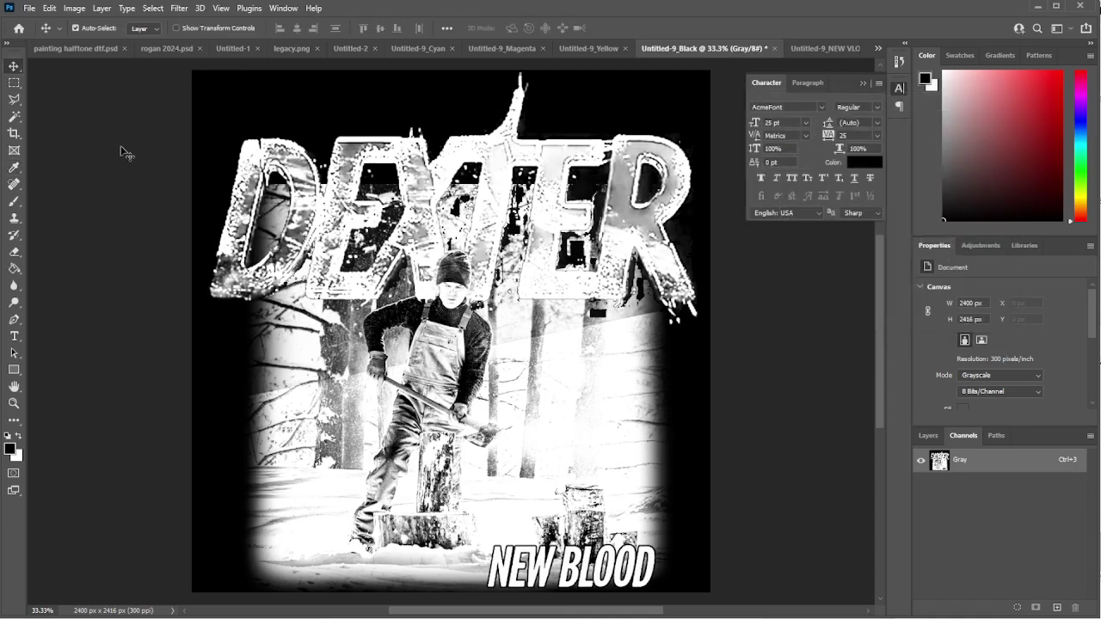
Try selecting the black surround of the Black channel document with the Magic Wand.
left_click(75, 9)
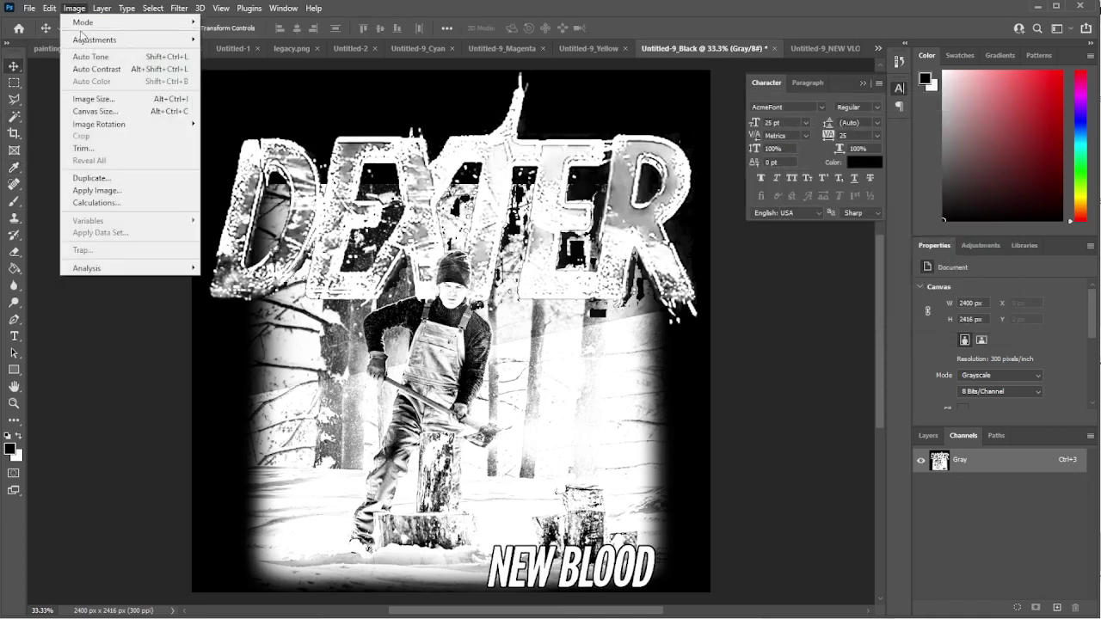
mouse_move(86, 24)
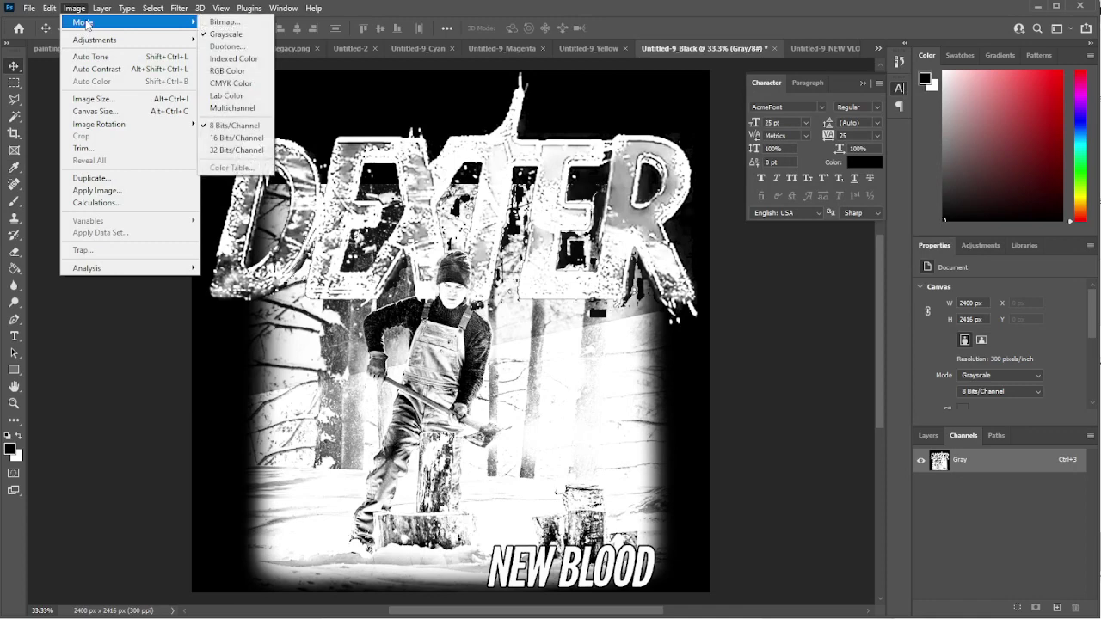
left_click(16, 118)
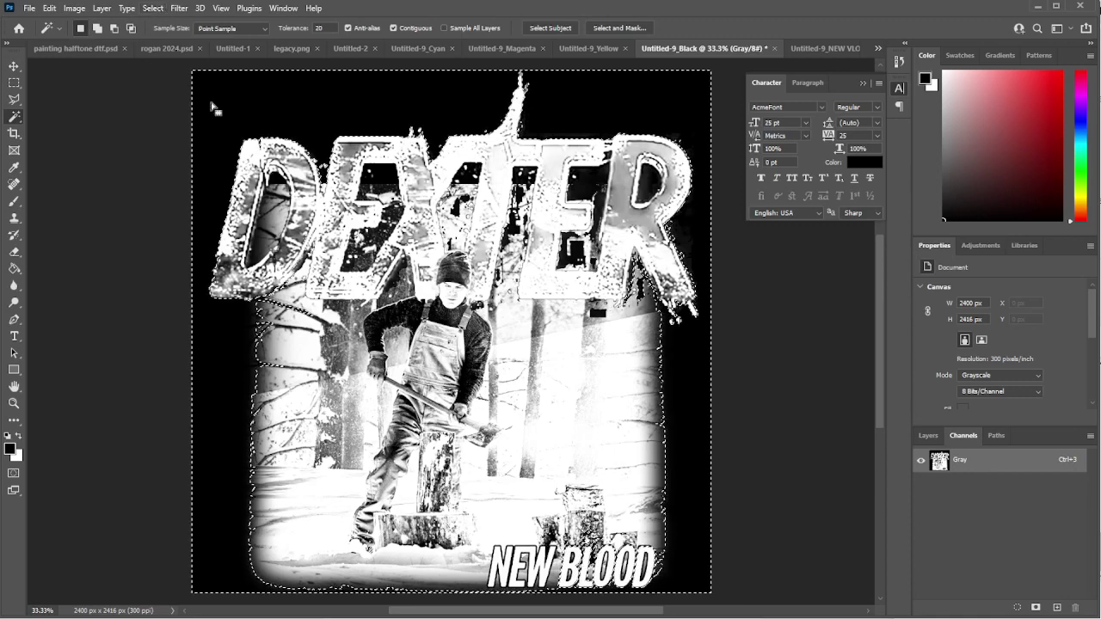
Select the black areas of the Black channel document with Color Range, using Sampled Colors and slightly lower fuzziness.
left_click(153, 9)
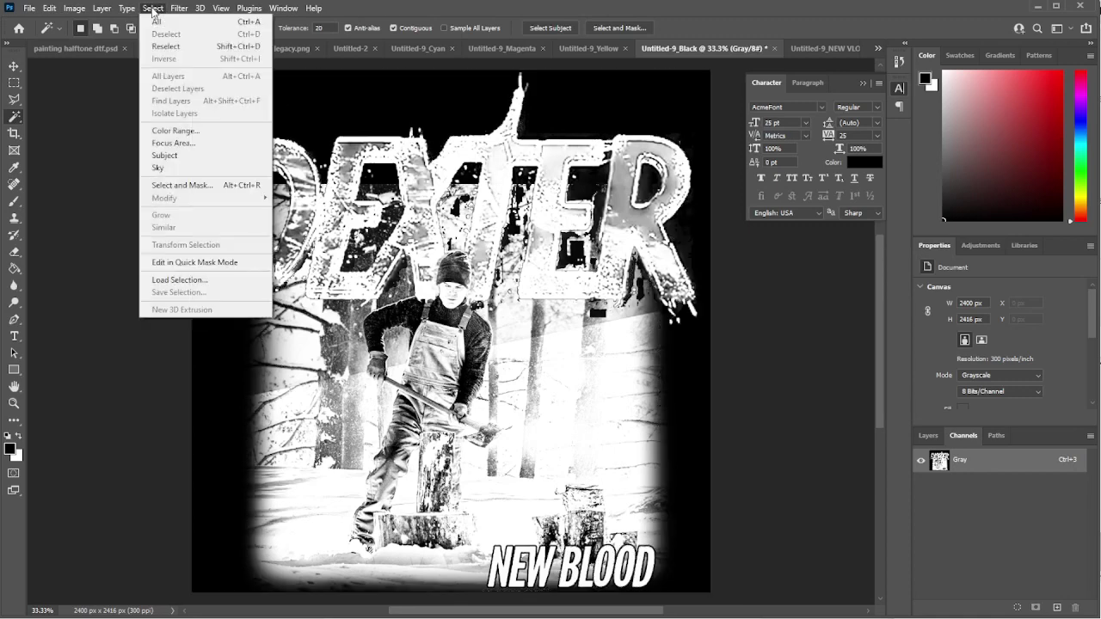
left_click(203, 130)
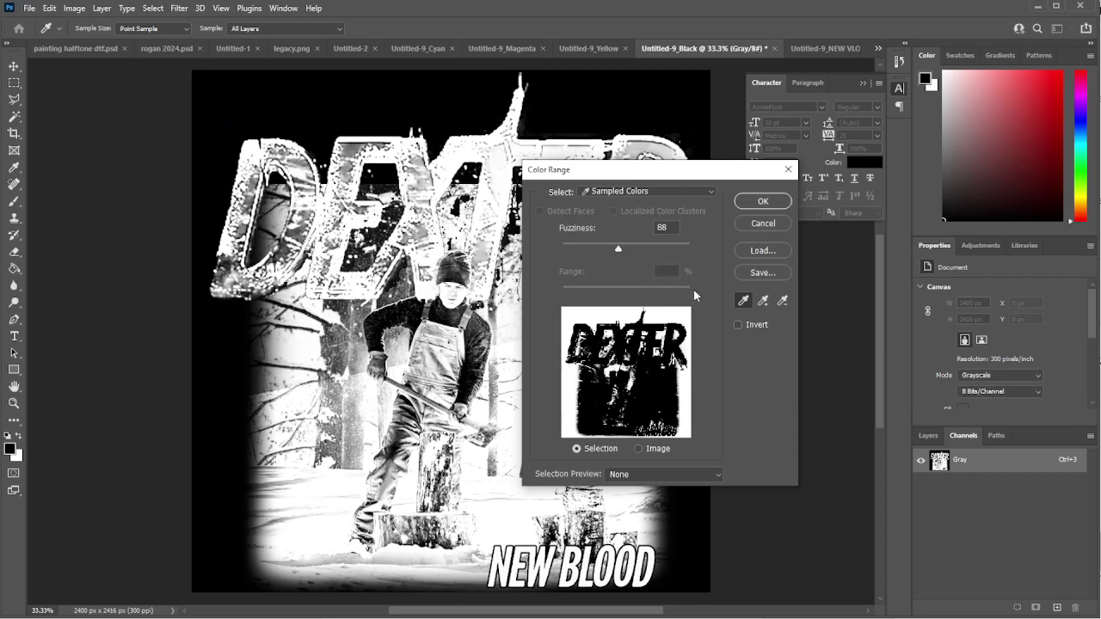
mouse_move(617, 249)
left_mouse_down()
mouse_move(579, 250)
mouse_move(614, 250)
left_mouse_up()
left_click(763, 201)
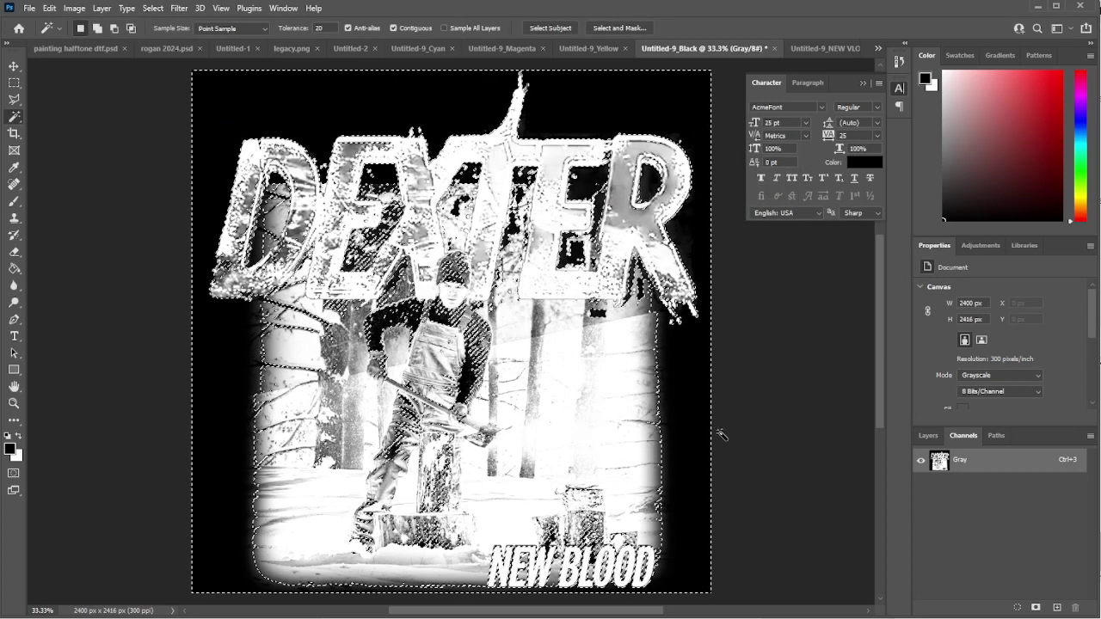
Undock the Untitled-9_Black document and bring up the Untitled-2 artwork beside it.
left_click_drag(704, 49, 797, 62)
left_click(666, 48)
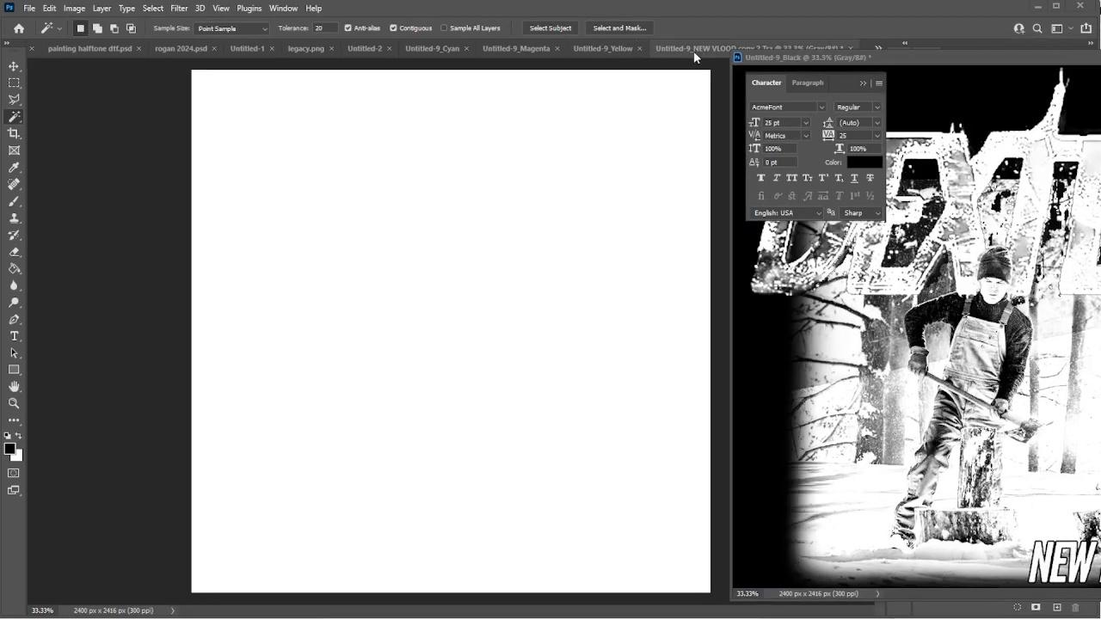
left_click(877, 47)
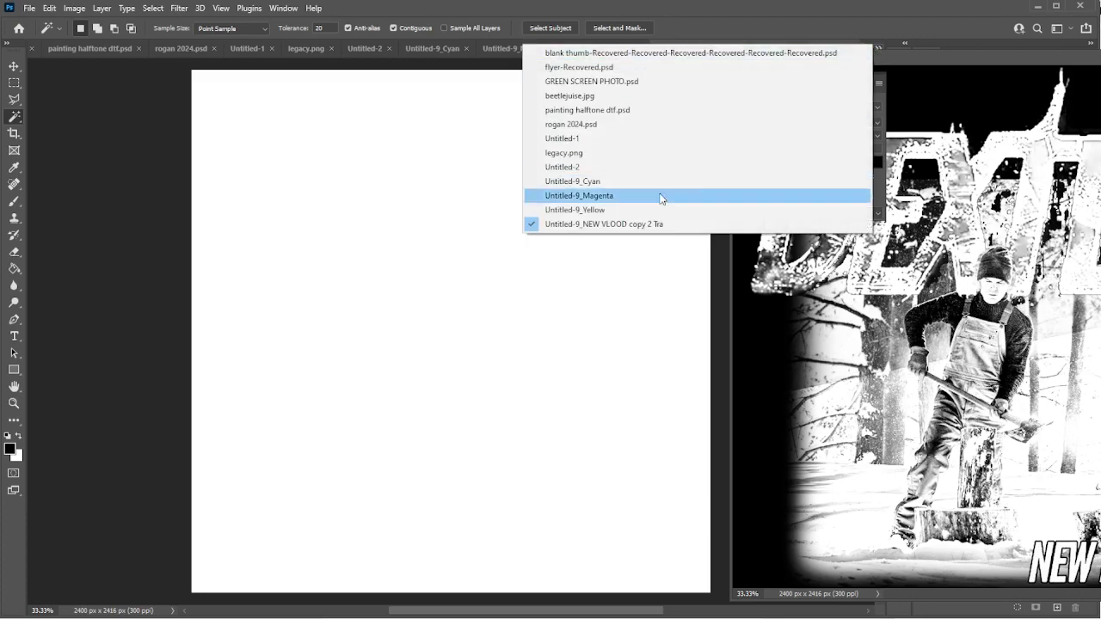
left_click(625, 169)
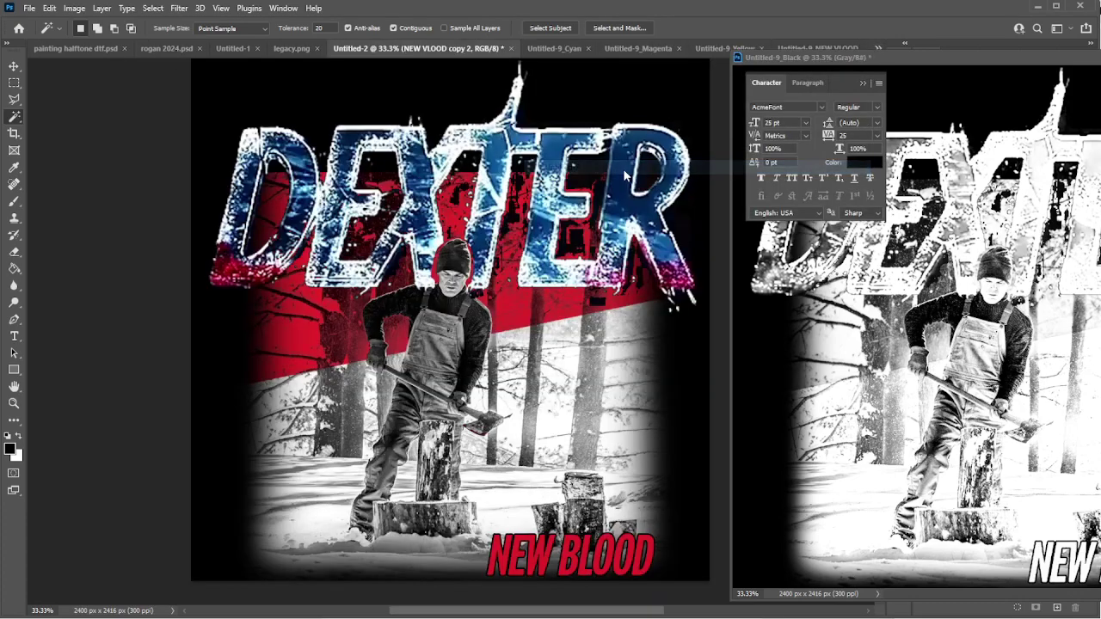
Transfer the selection from Untitled-9_Black onto the matching artwork in Untitled-2, clear the floating window out of the way and display the layers.
left_click(957, 60)
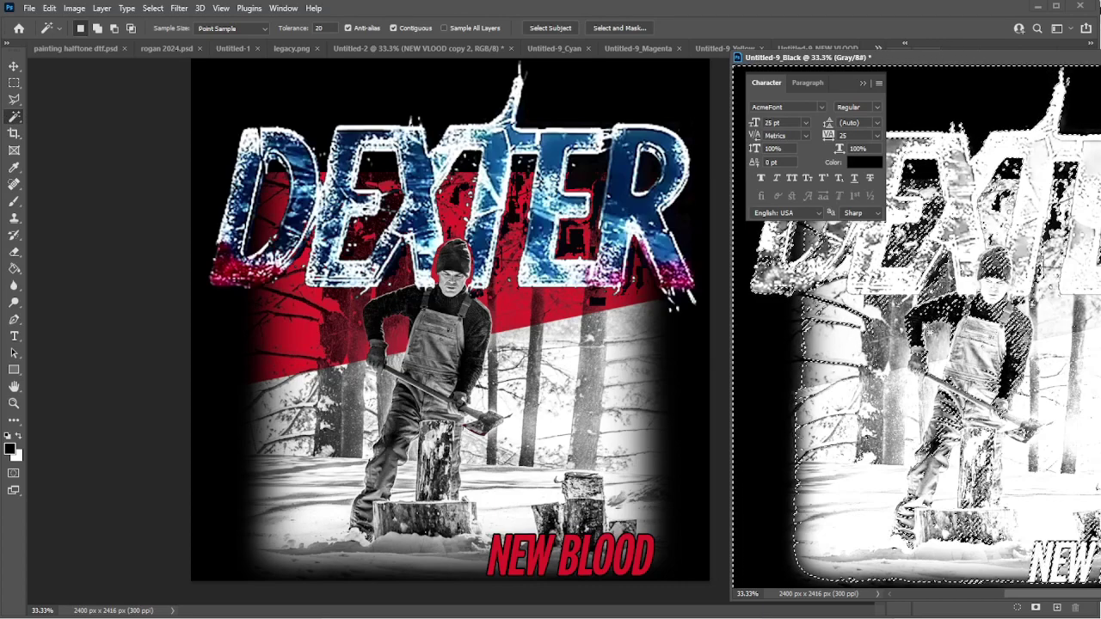
left_click(772, 351)
left_click_drag(391, 348, 220, 333)
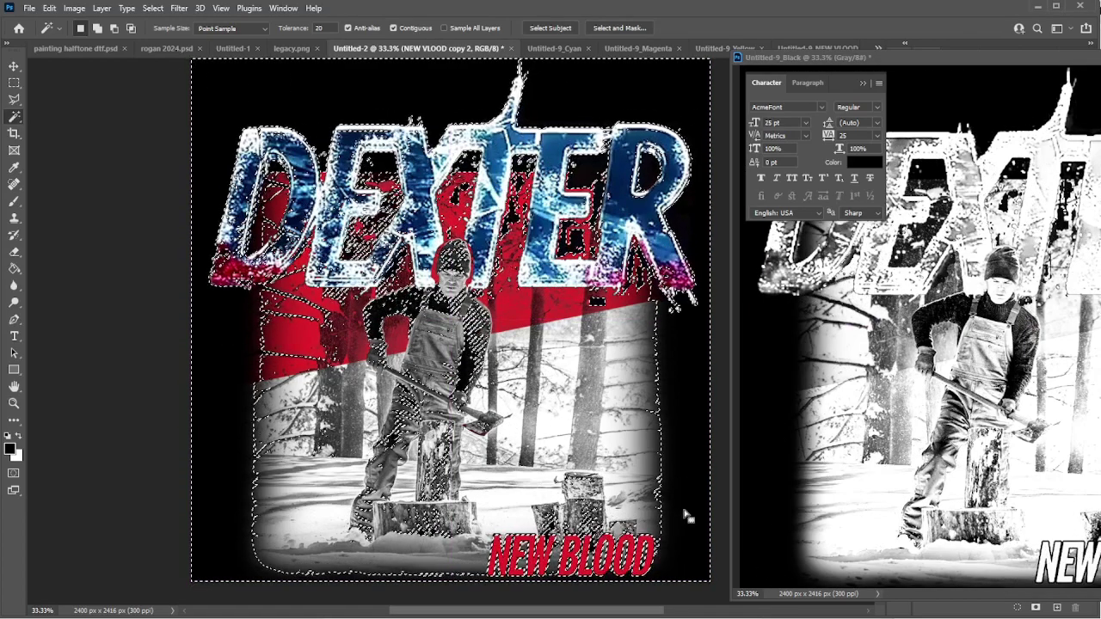
left_click_drag(804, 57, 1024, 65)
left_click(928, 436)
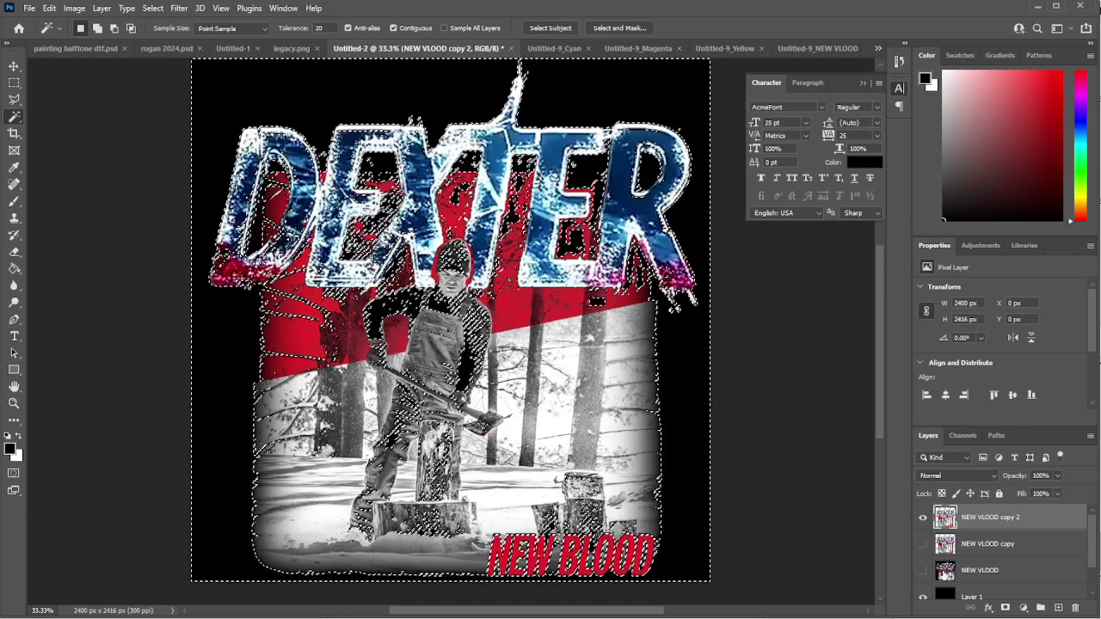
Deselect the selected black areas and hide the black Layer 1 to show the knocked-out artwork over transparency.
key("ctrl+d")
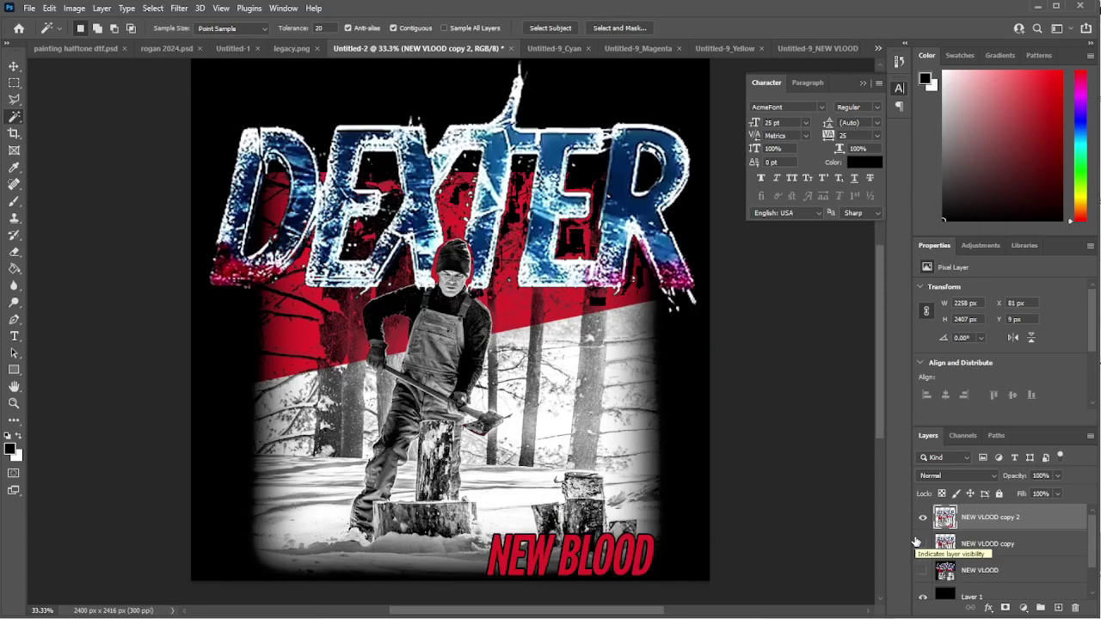
left_click(923, 597)
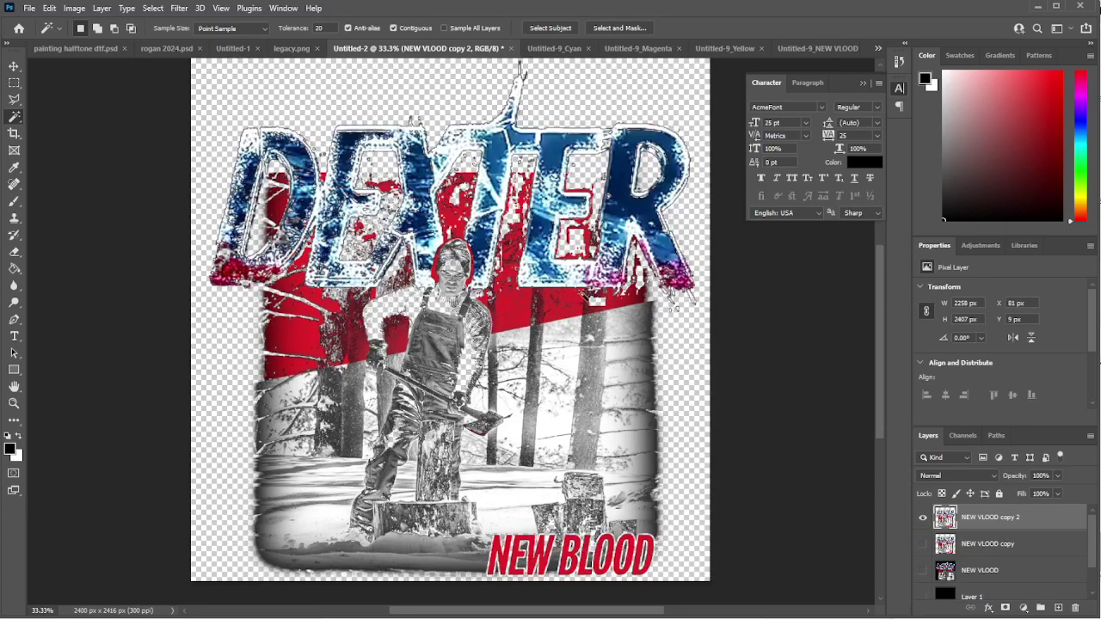
scroll(644, 394, "down", 1)
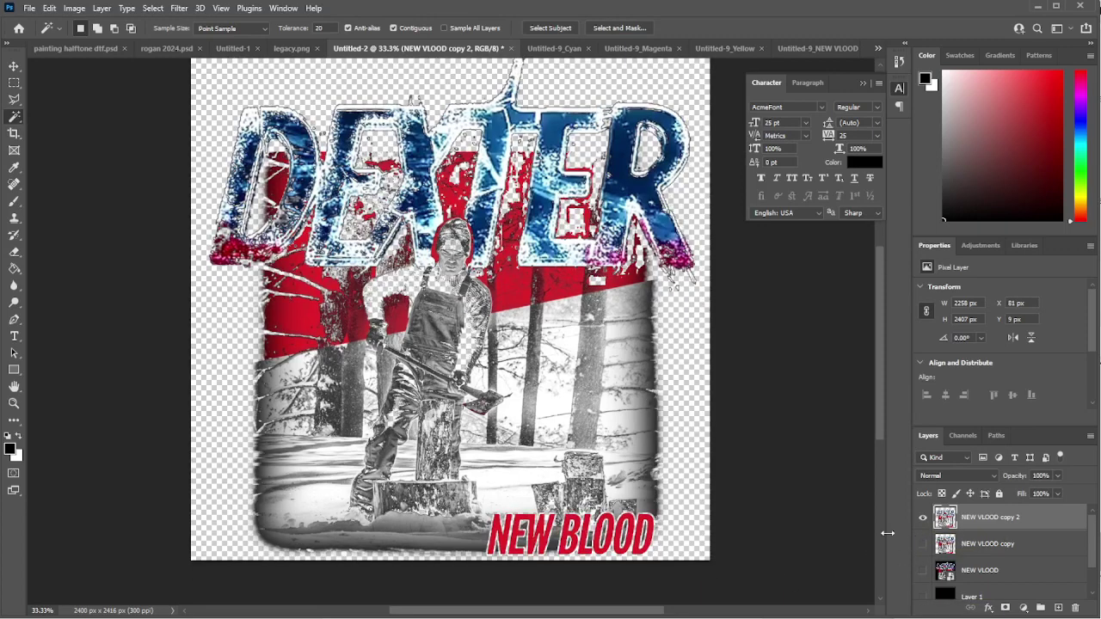
Compare the NEW VLOOD copy 2 and NEW VLOOD copy knockouts by alternating their visibility, leaving only NEW VLOOD copy 2 shown.
left_click(923, 517)
left_click(923, 543)
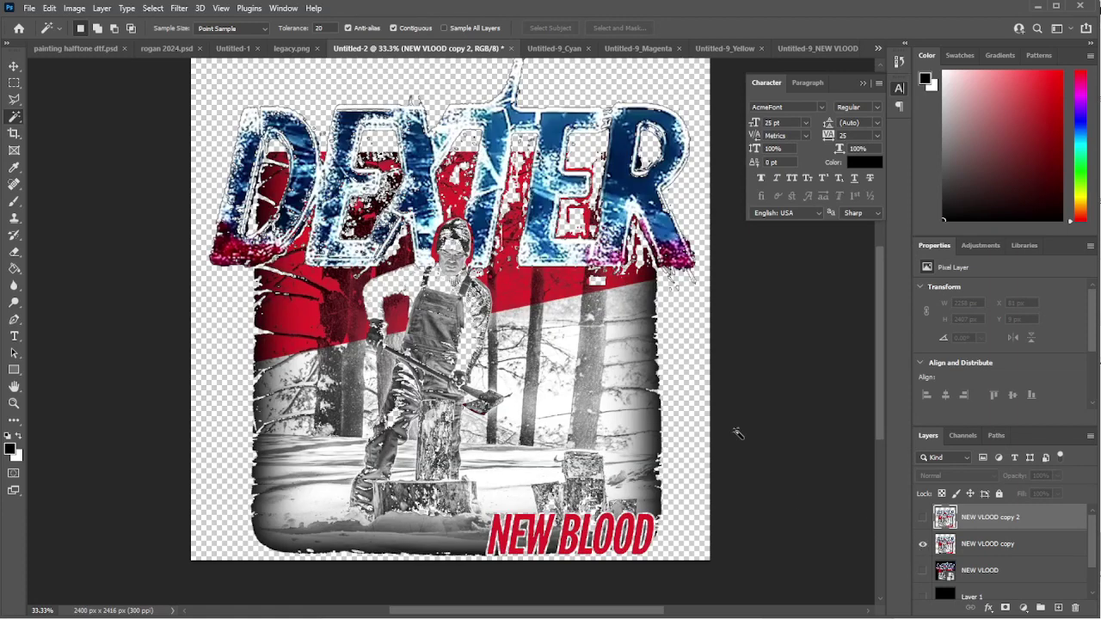
left_click(923, 544)
left_click(923, 517)
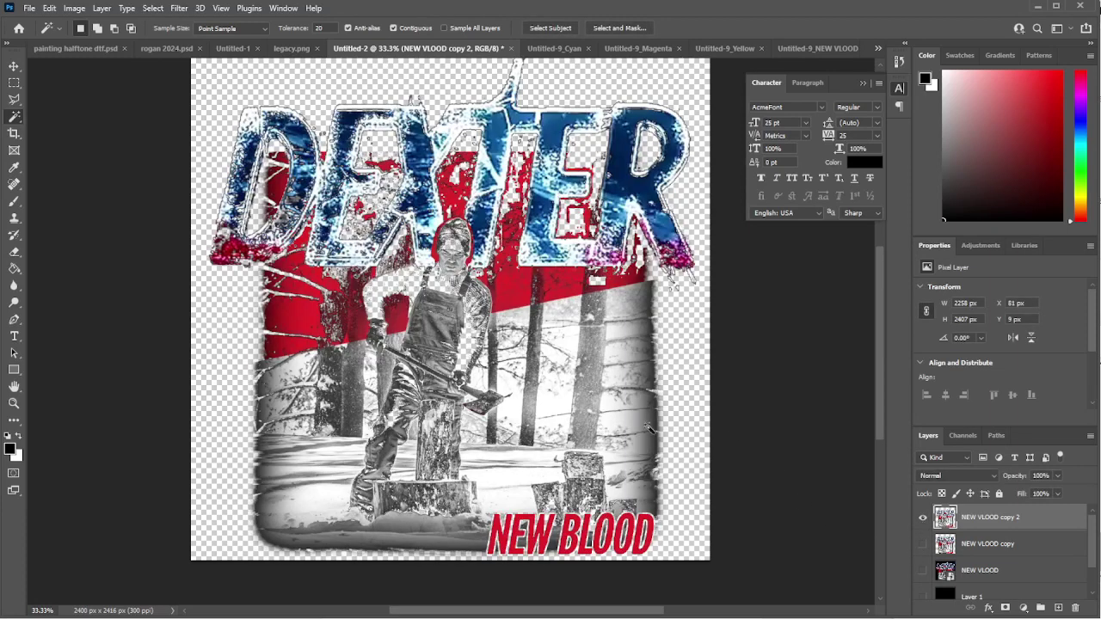
left_click(923, 517)
left_click(923, 543)
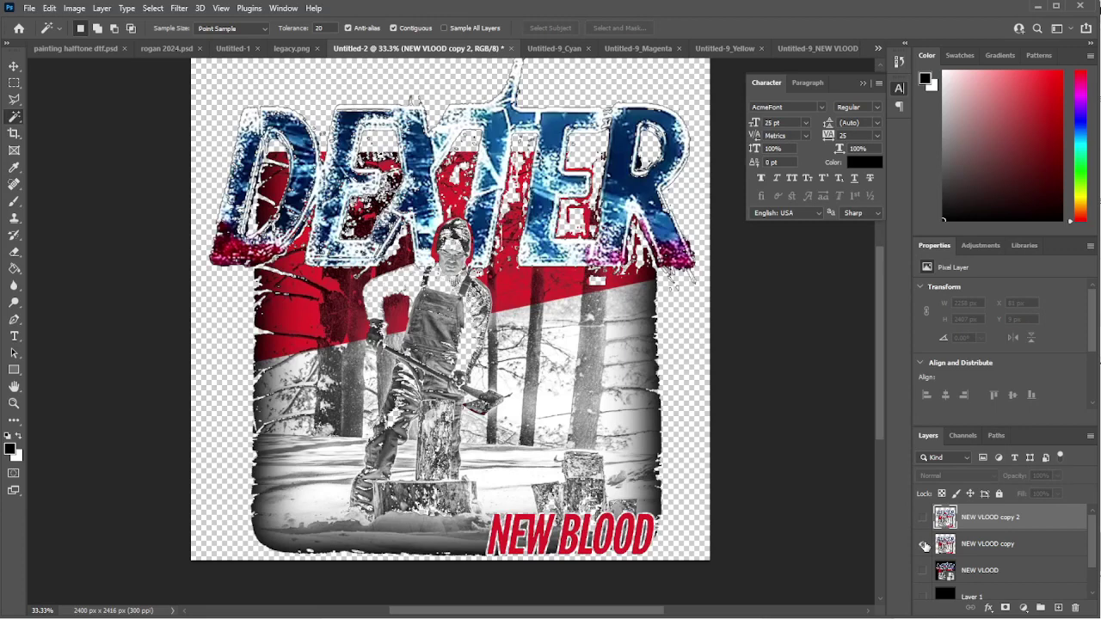
left_click(923, 543)
left_click(923, 517)
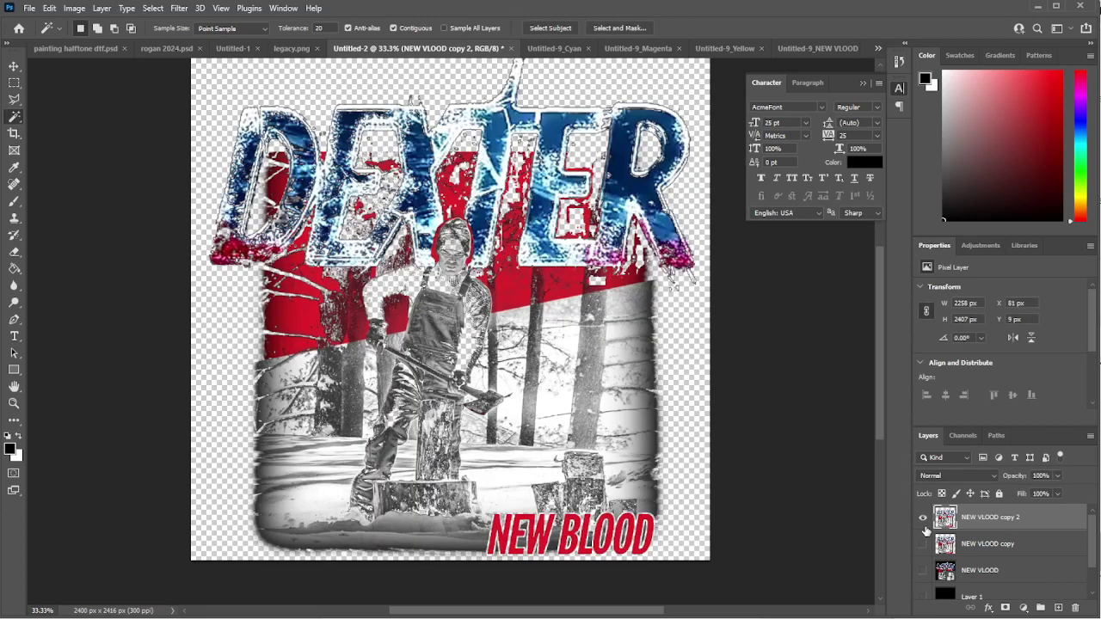
left_click(923, 518)
left_click(923, 518)
left_click(923, 544)
left_click(923, 518)
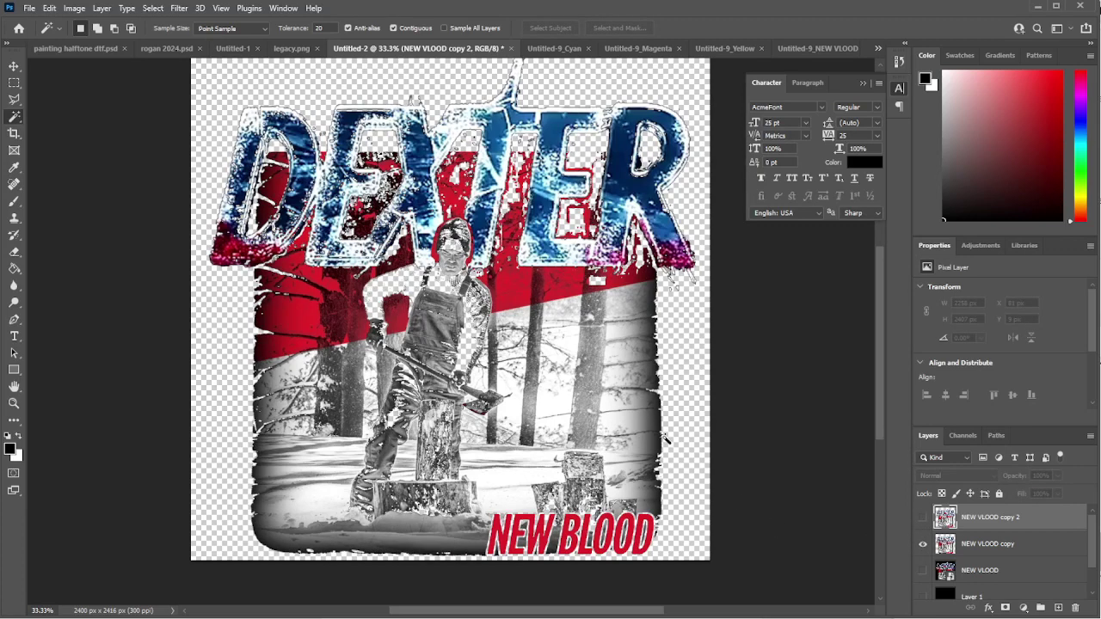
left_click(923, 543)
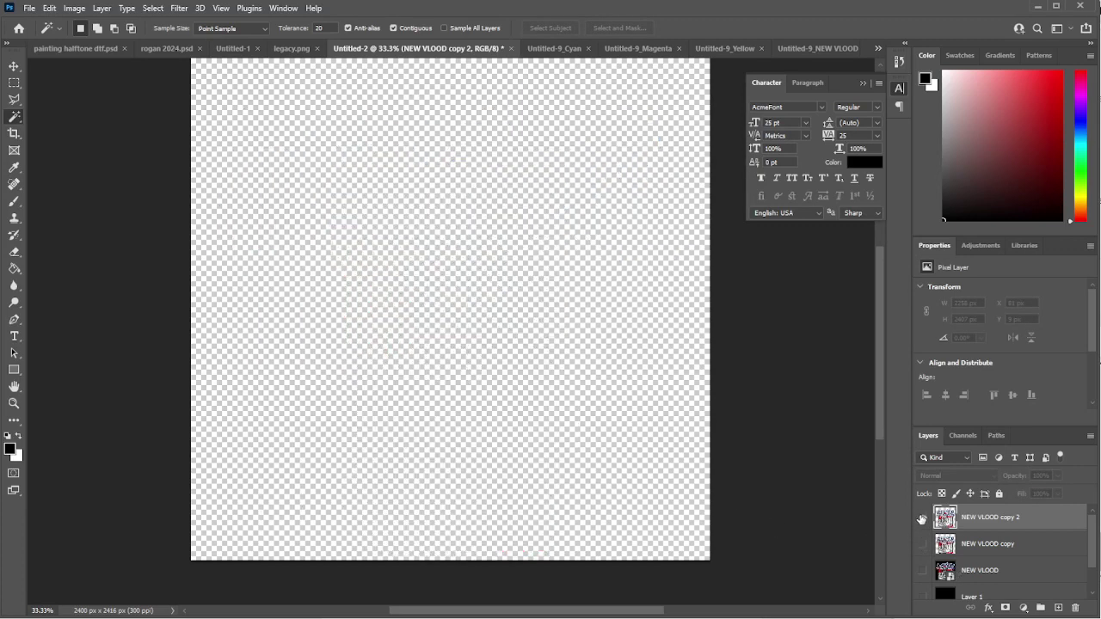
left_click(923, 518)
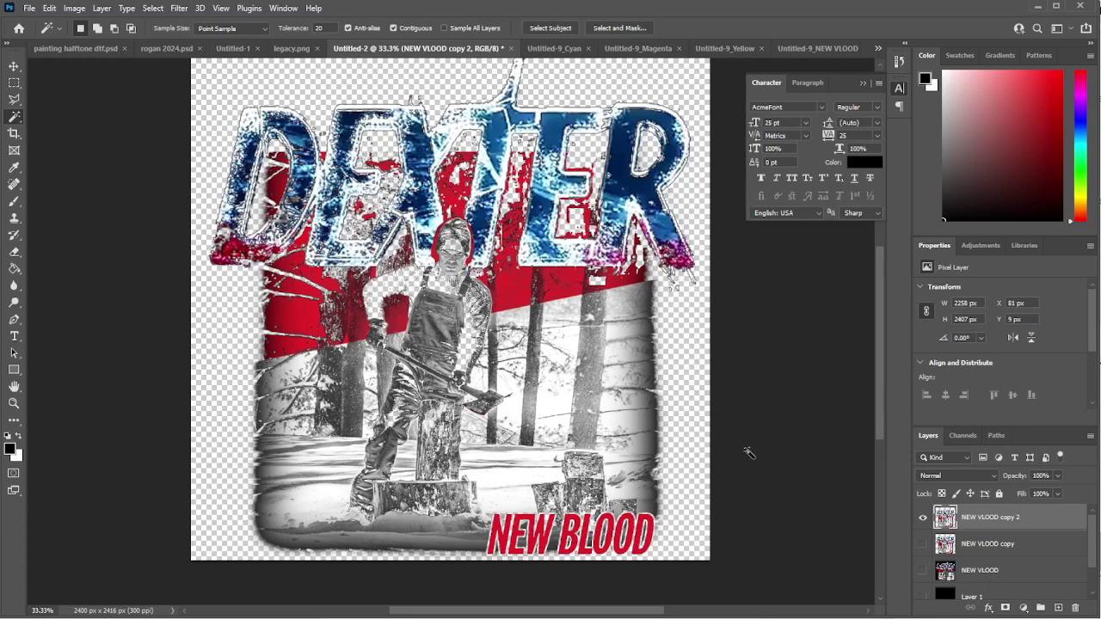
Compare the NEW VLOOD copy 2 artwork with and without the black Layer 1 behind it, leaving Layer 1 visible.
left_click(923, 597)
left_click(923, 597)
left_click(924, 598)
left_click(925, 598)
left_click(924, 598)
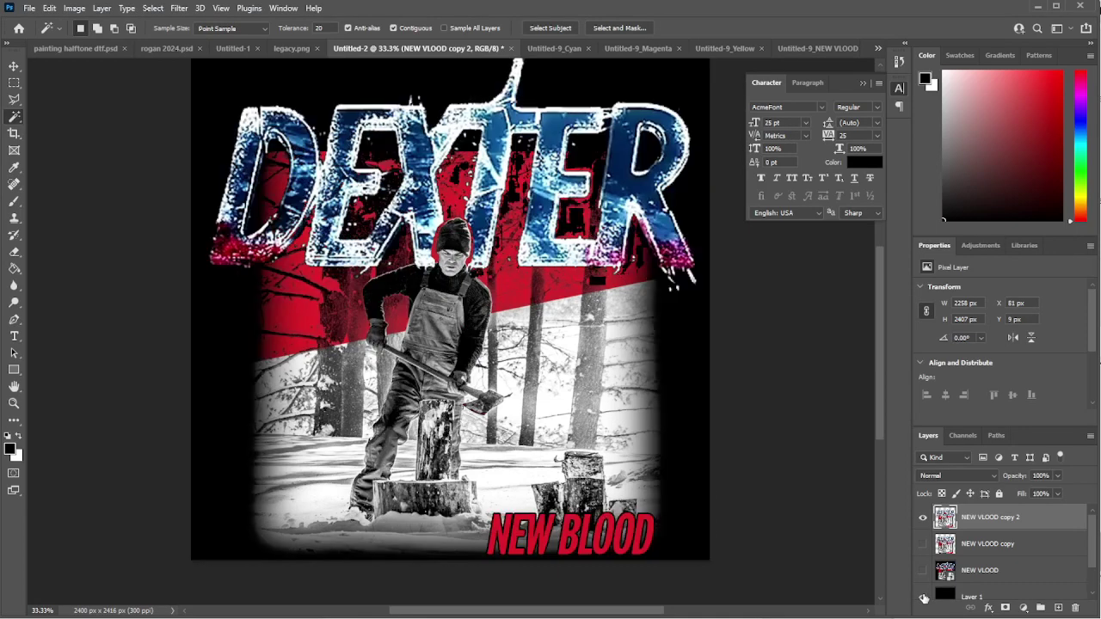